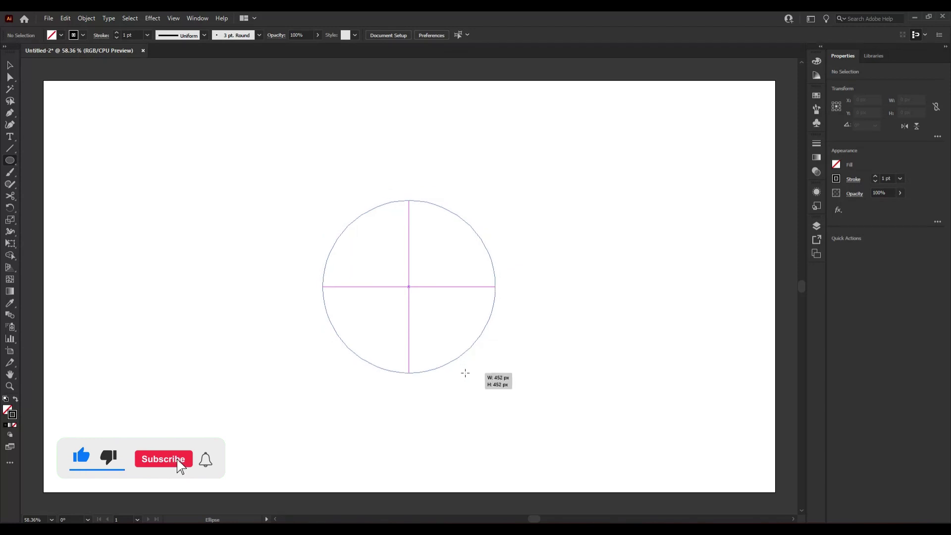
Duplicate the circle in place and move the copy horizontally 226 px to the right so the two circles overlap
left_click(14, 66)
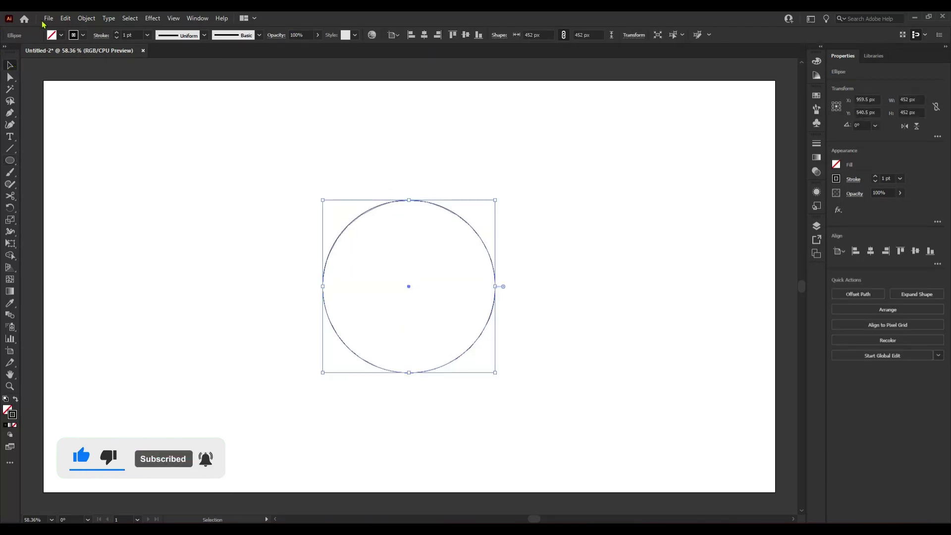
left_click(65, 18)
left_click(123, 69)
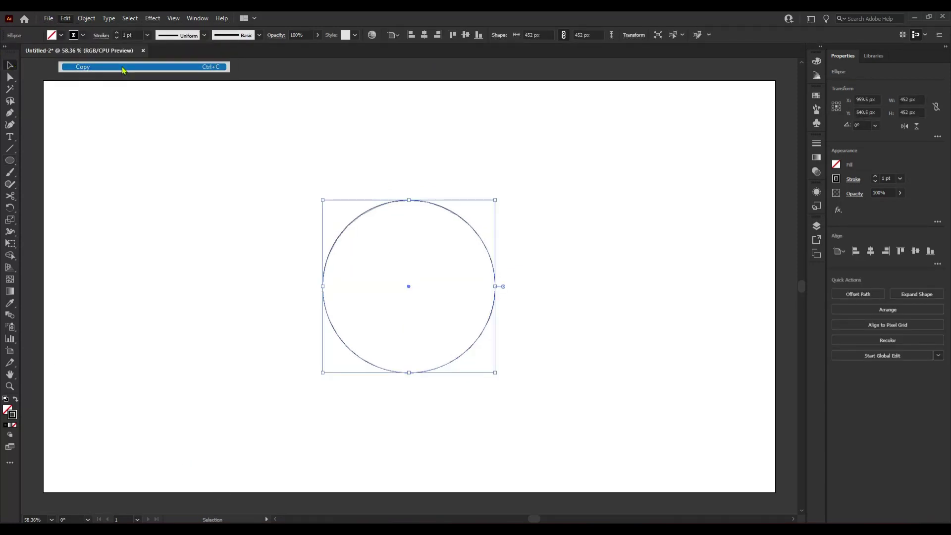
left_click(66, 20)
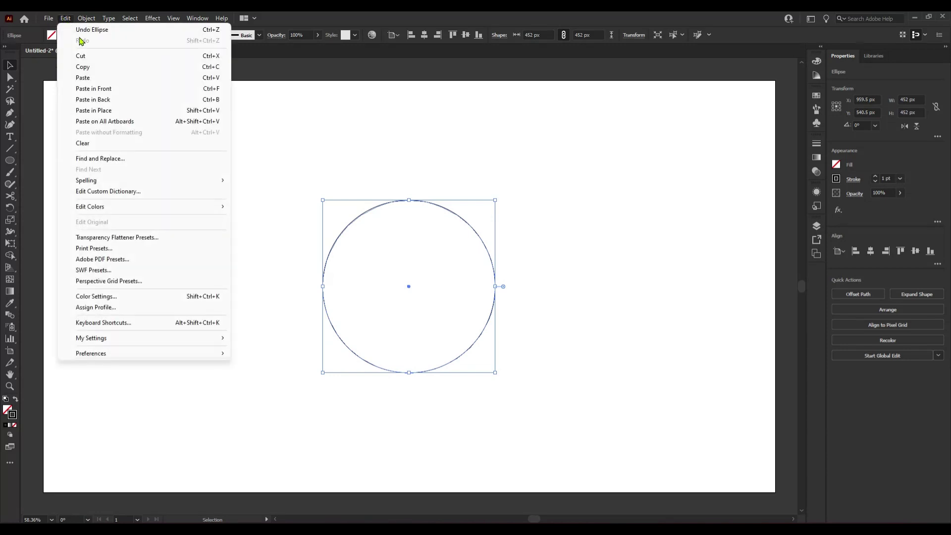
left_click(136, 110)
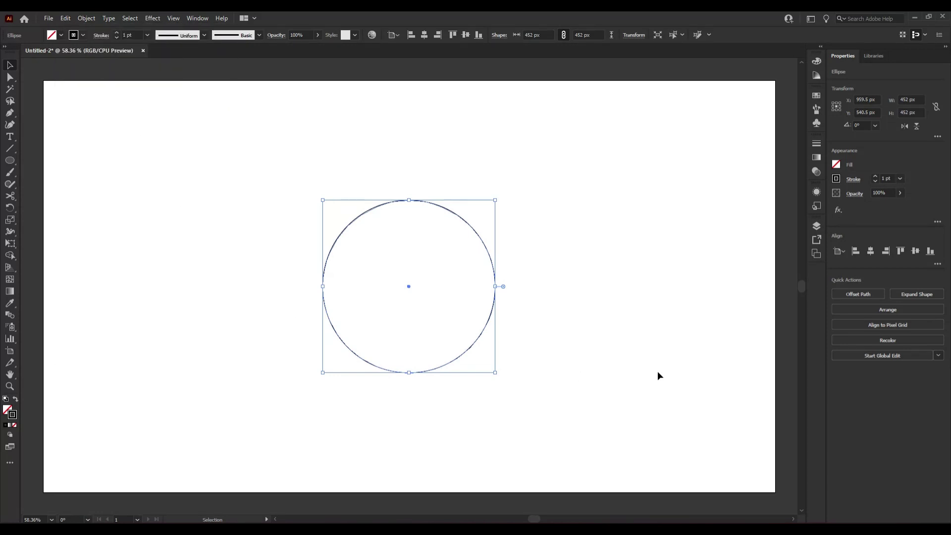
left_click(535, 331)
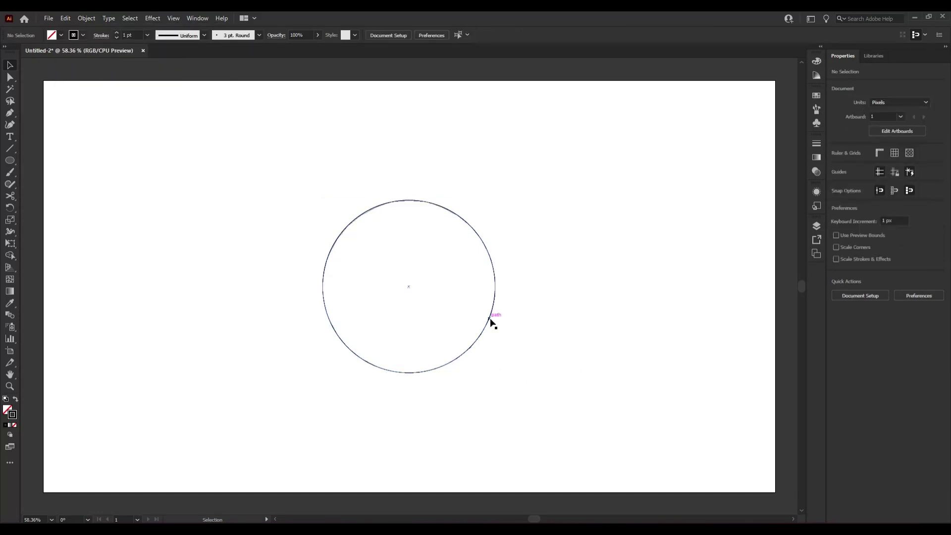
left_click_drag(490, 319, 575, 335)
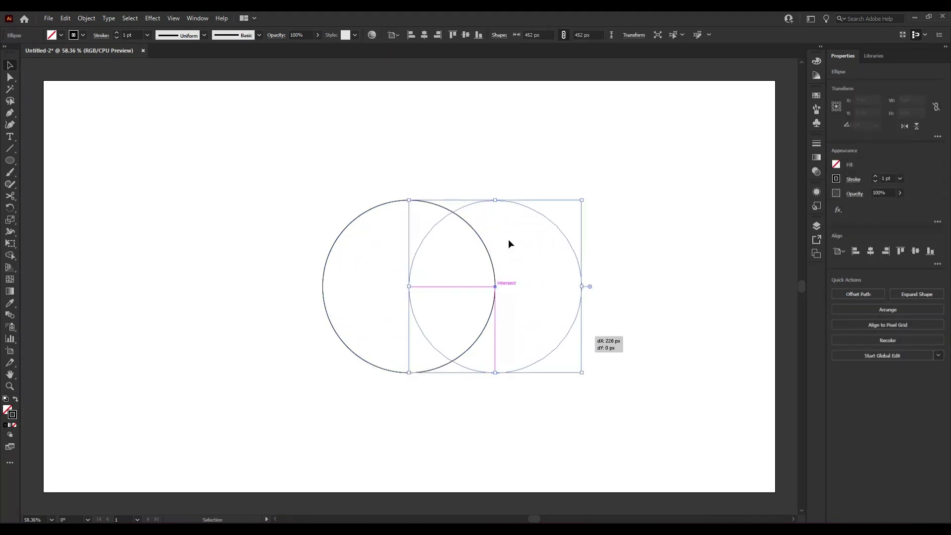
Select both overlapping circles and split them into separate pieces with the Pathfinder Divide operation
left_click_drag(408, 145, 510, 312)
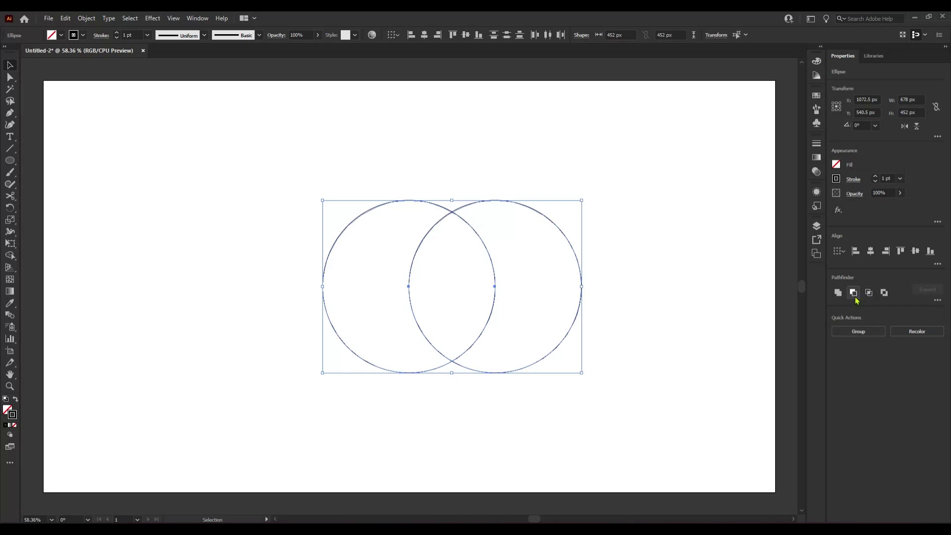
left_click(938, 300)
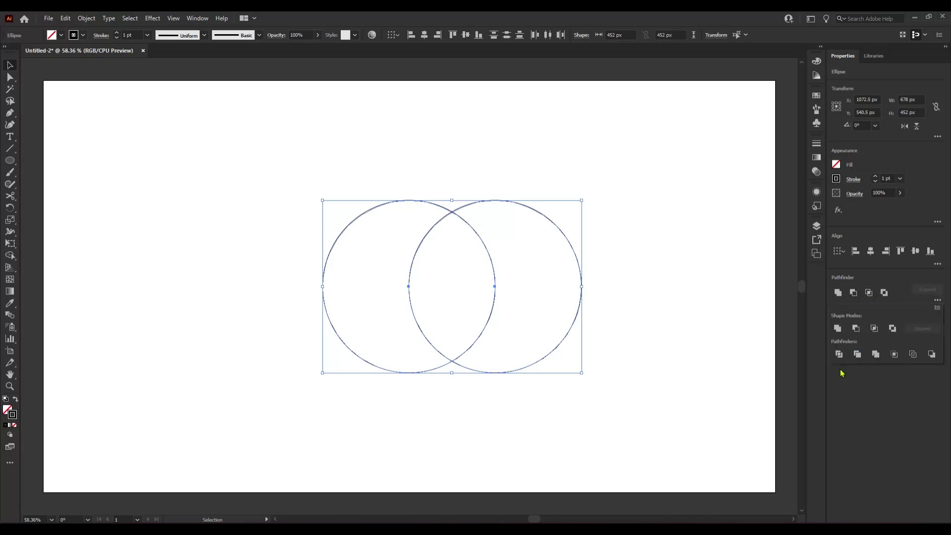
left_click(838, 354)
Ungroup the divided circles and delete the overlap and right-hand pieces, leaving only the left crescent
left_click(470, 317)
right_click(470, 317)
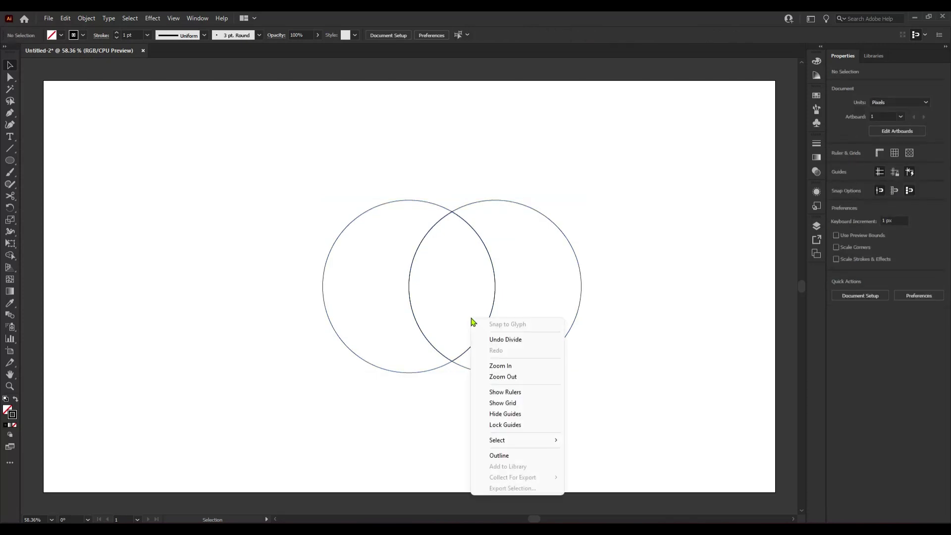
left_click_drag(461, 276, 489, 323)
right_click(489, 323)
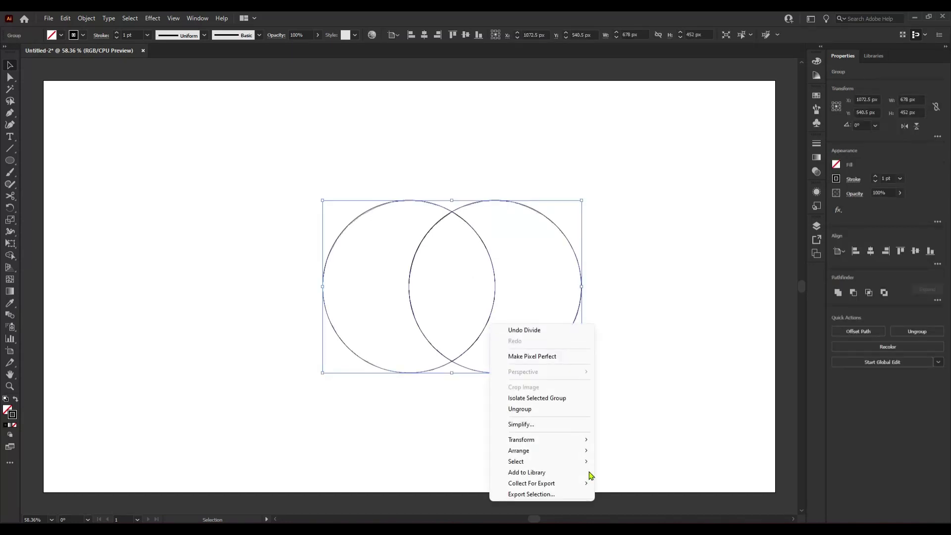
left_click(555, 409)
left_click_drag(465, 259, 644, 365)
key("Delete")
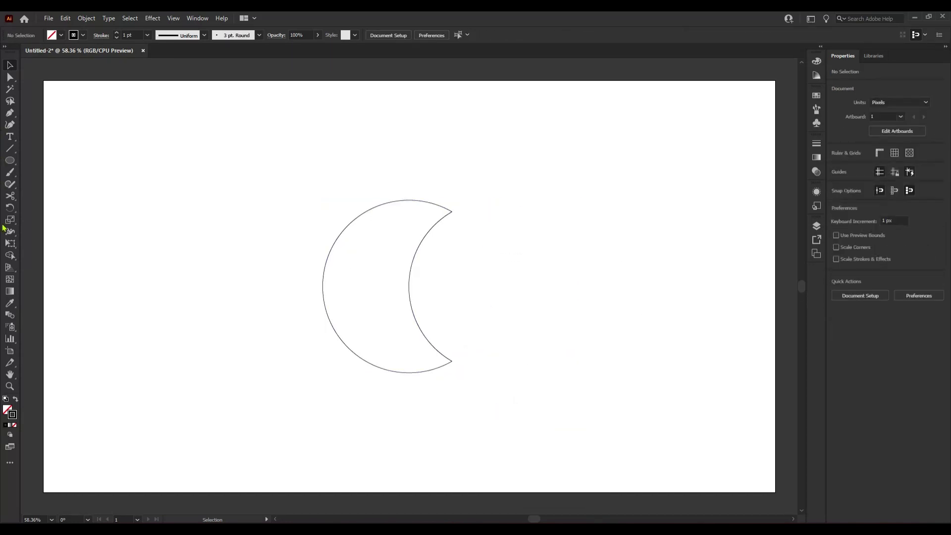
Cut the crescent's path at its upper and lower tips with the Scissors tool and group the resulting outer and inner arcs
left_click(10, 196)
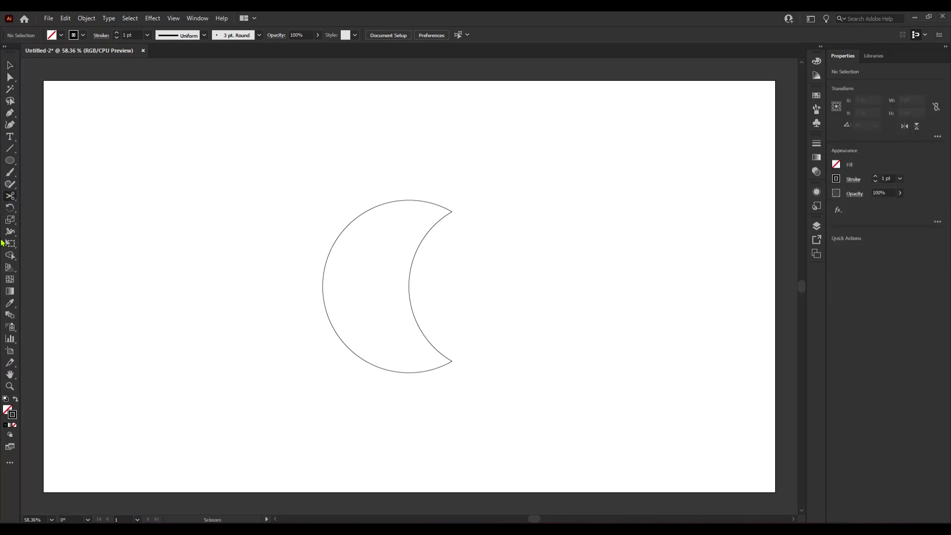
left_click(451, 211)
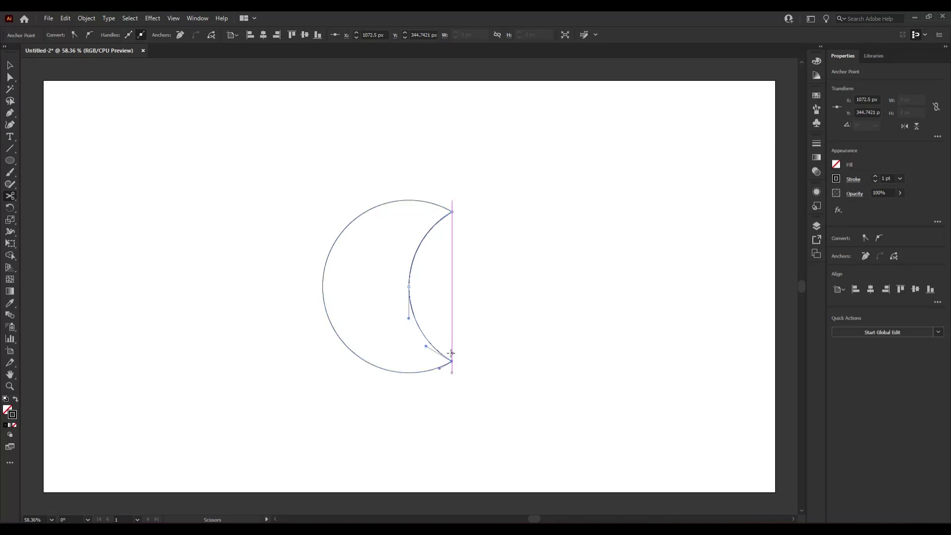
left_click(451, 360)
left_click(10, 65)
left_click(269, 343)
left_click_drag(315, 214, 516, 332)
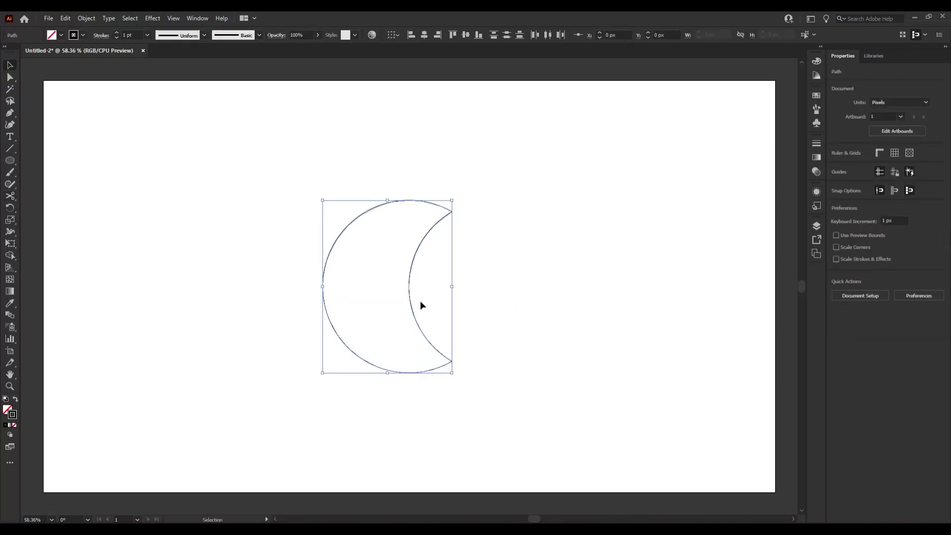
right_click(416, 300)
left_click(457, 358)
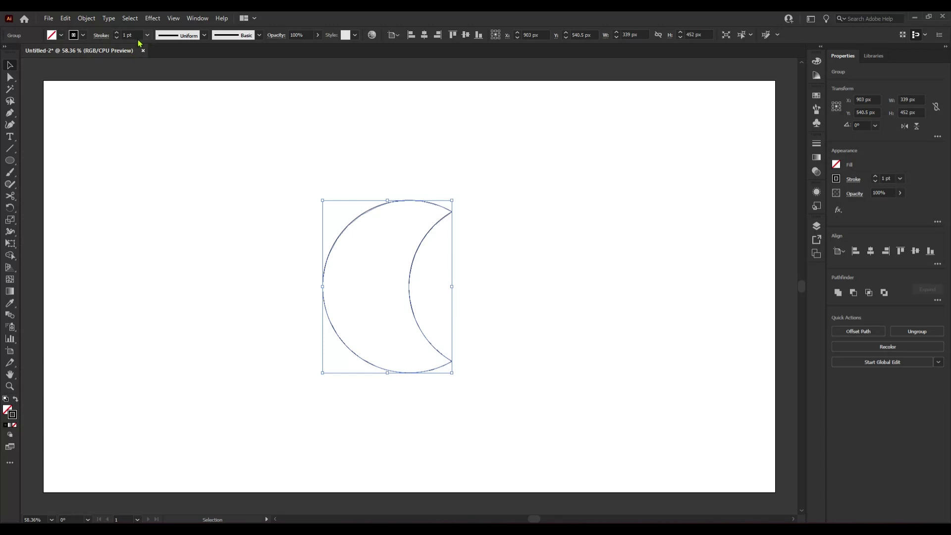
Try a blend between the crescent's two arcs using Specified Steps spacing of 8, and undo the blend
left_click(88, 18)
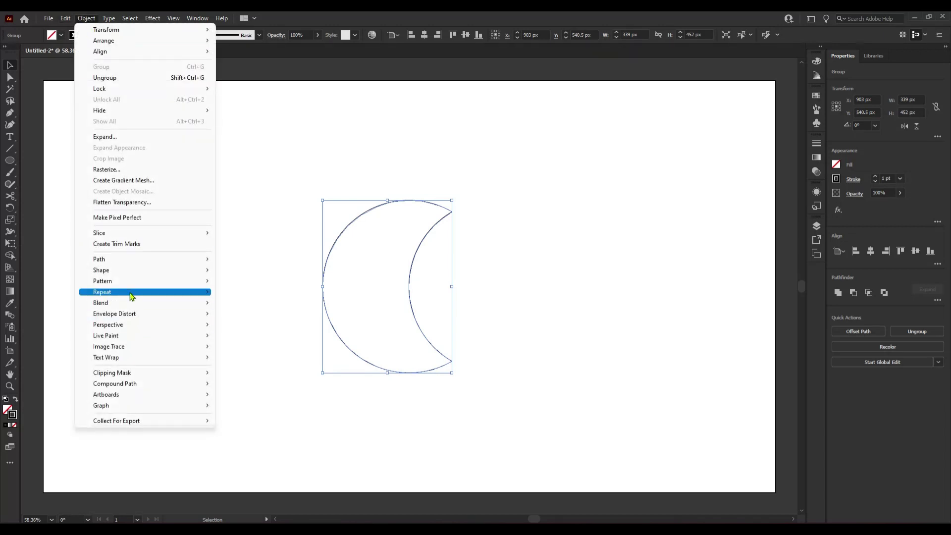
mouse_move(136, 314)
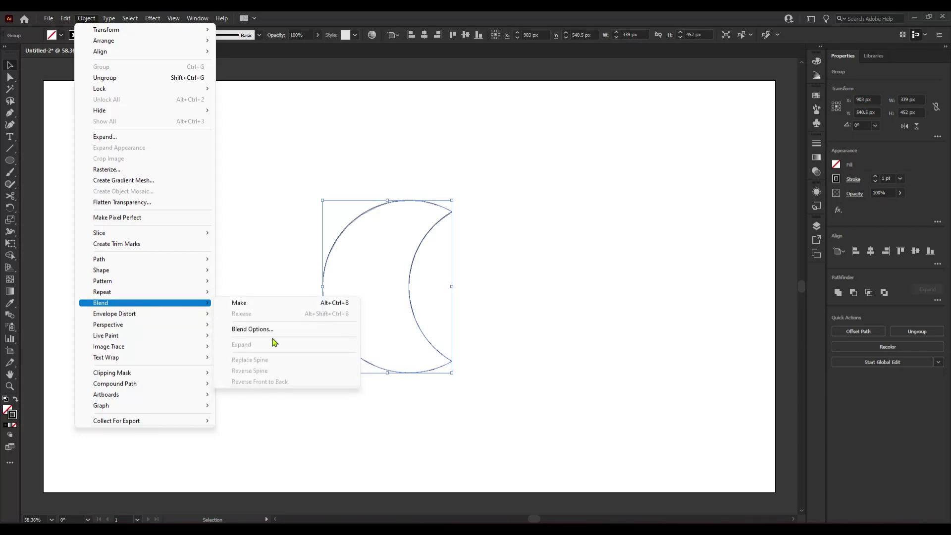
left_click(277, 330)
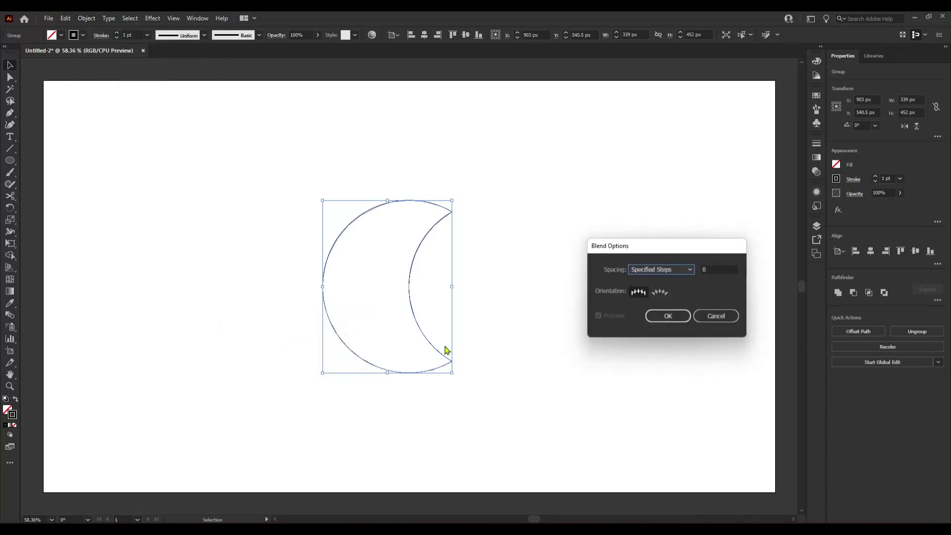
left_click(662, 319)
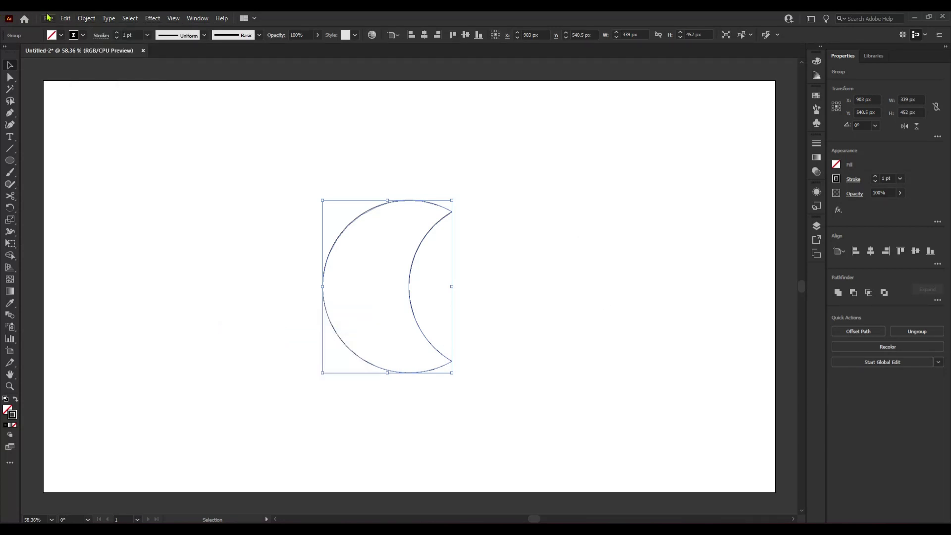
left_click(85, 19)
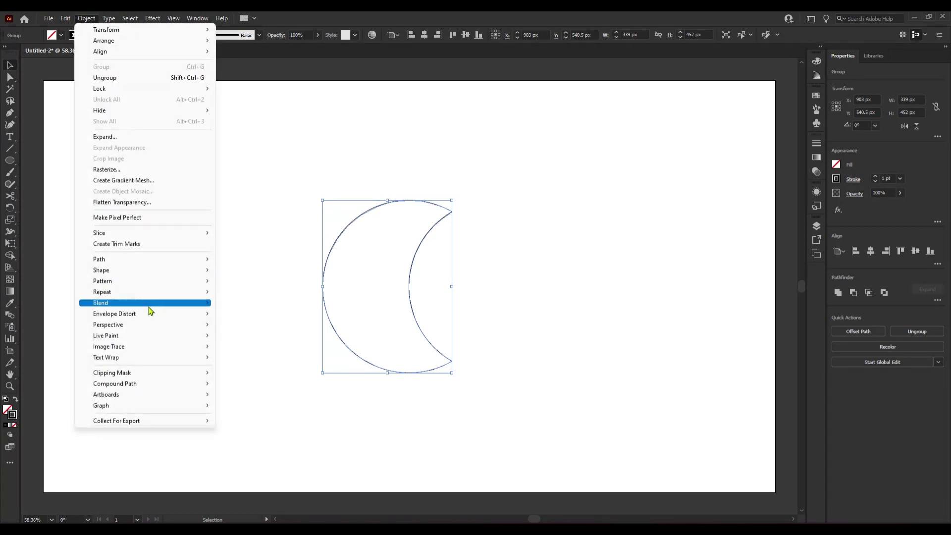
mouse_move(149, 307)
left_click(248, 302)
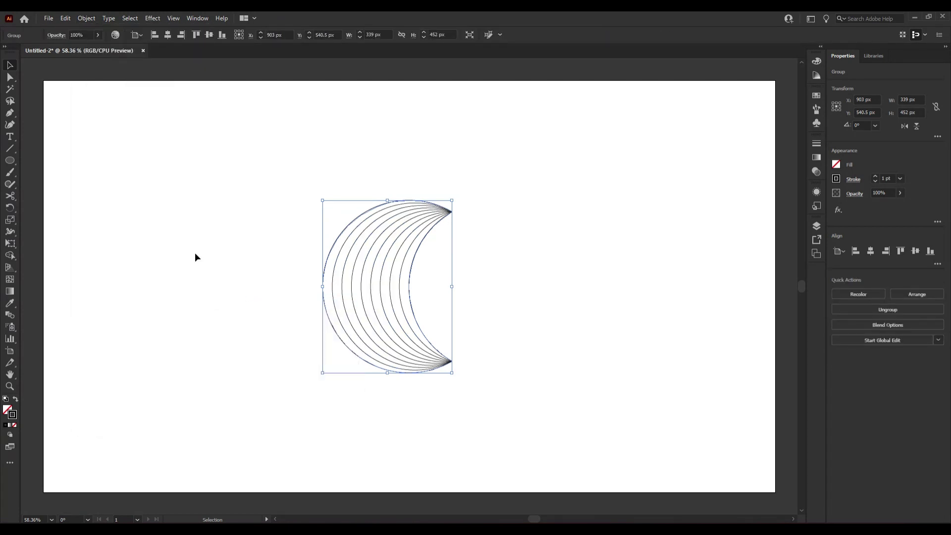
key("ctrl+z")
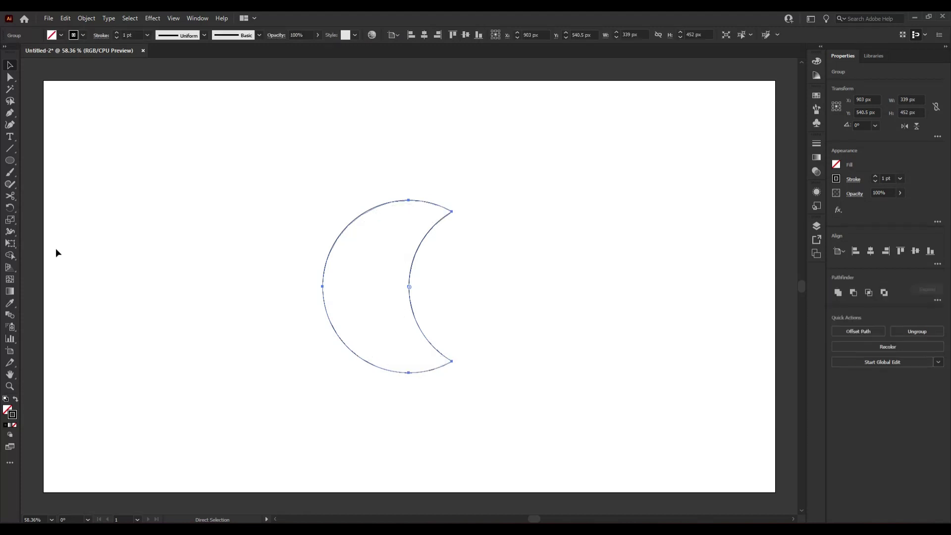
Set the grouped arcs' stroke weight to 5 pt and apply the lens-shaped width profile that tapers at both ends
left_click(116, 33)
left_click(117, 33)
left_click(117, 33)
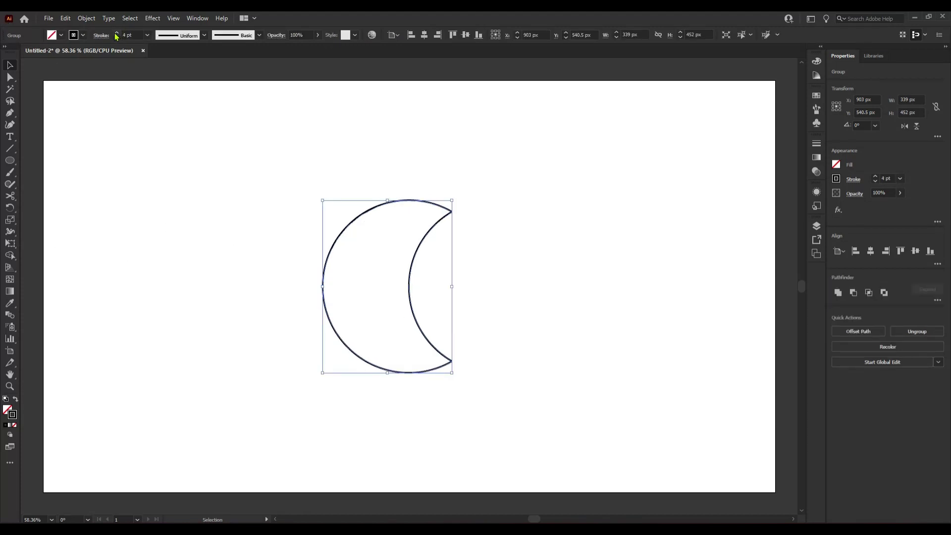
left_click(117, 33)
left_click(116, 33)
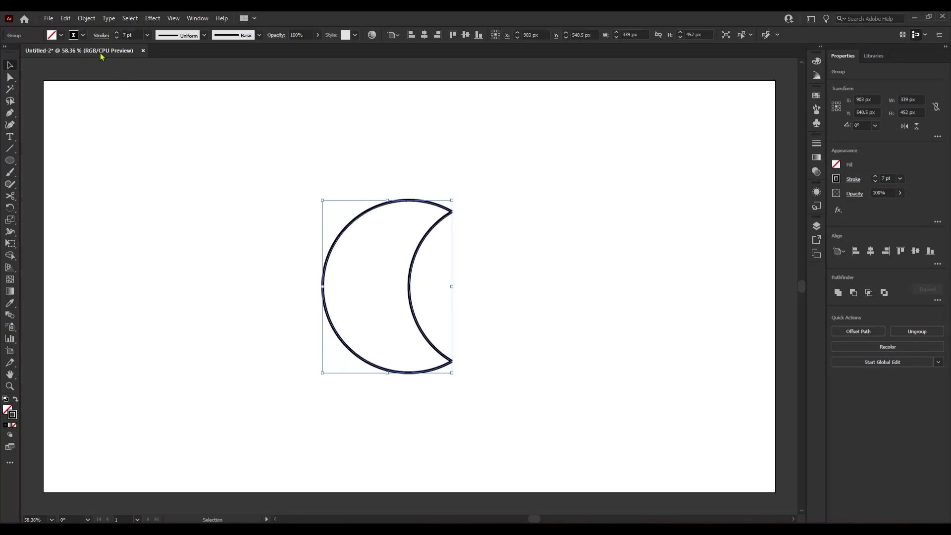
left_click(117, 38)
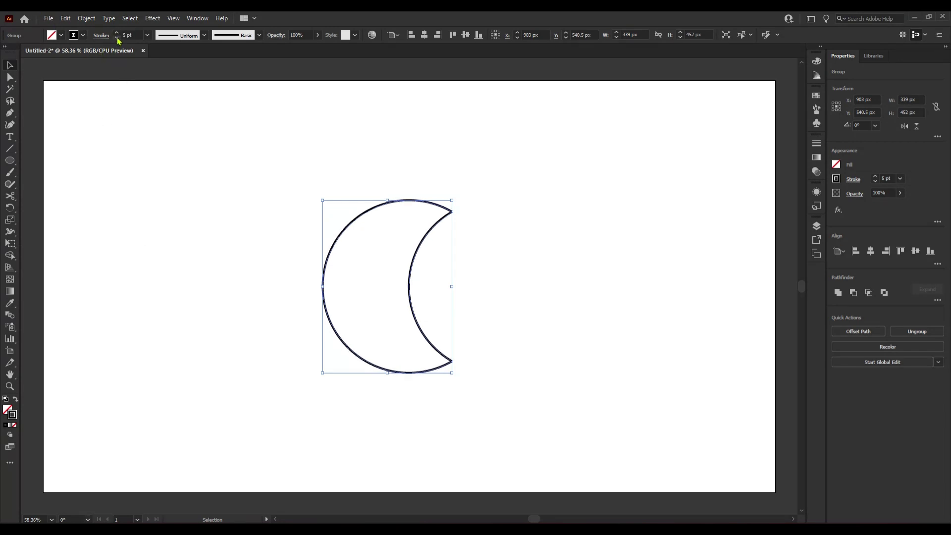
left_click(204, 40)
left_click(178, 72)
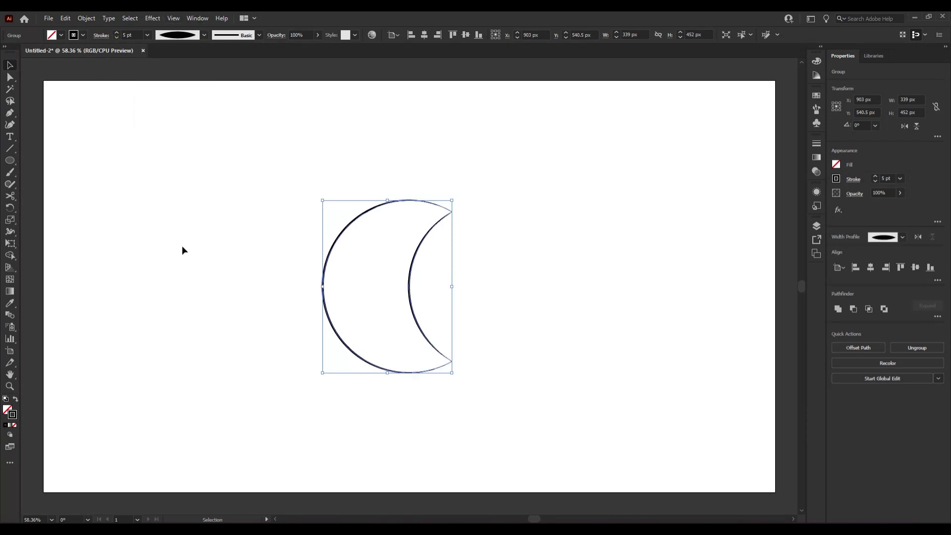
Blend the crescent's outer and inner arcs using Specified Steps spacing of 8
left_click(87, 18)
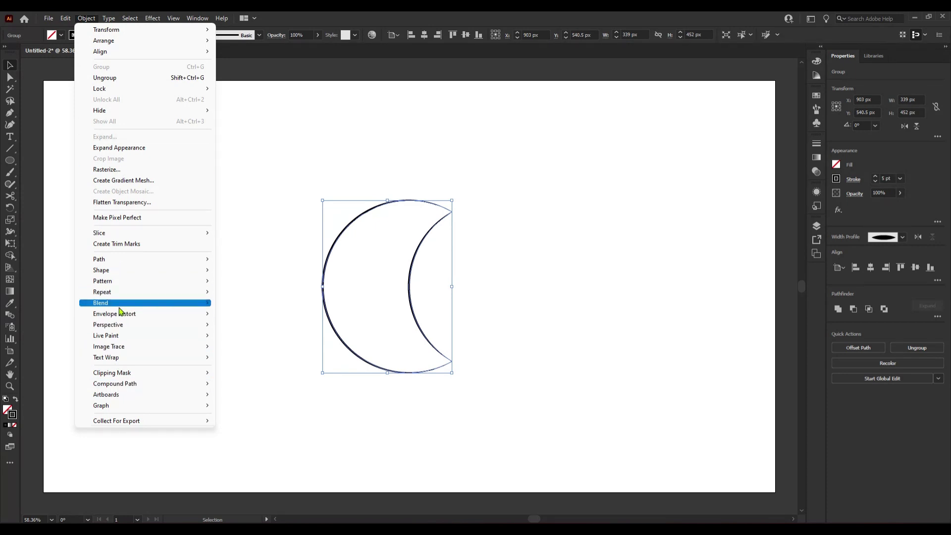
mouse_move(121, 304)
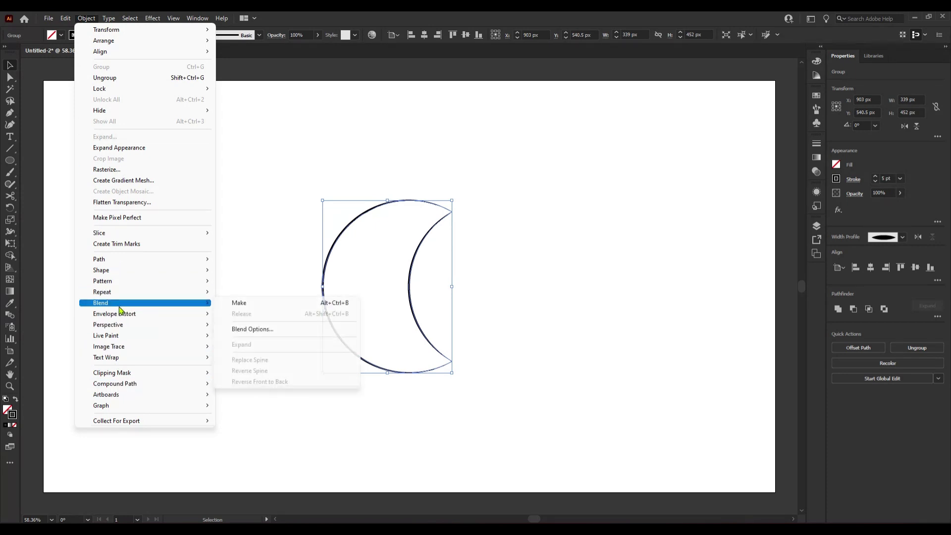
left_click(262, 332)
left_click(664, 315)
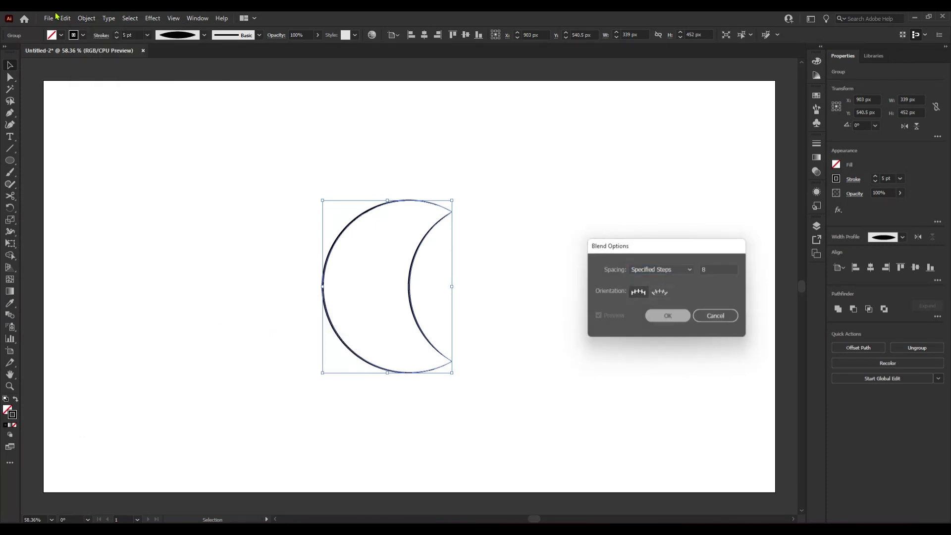
left_click(85, 19)
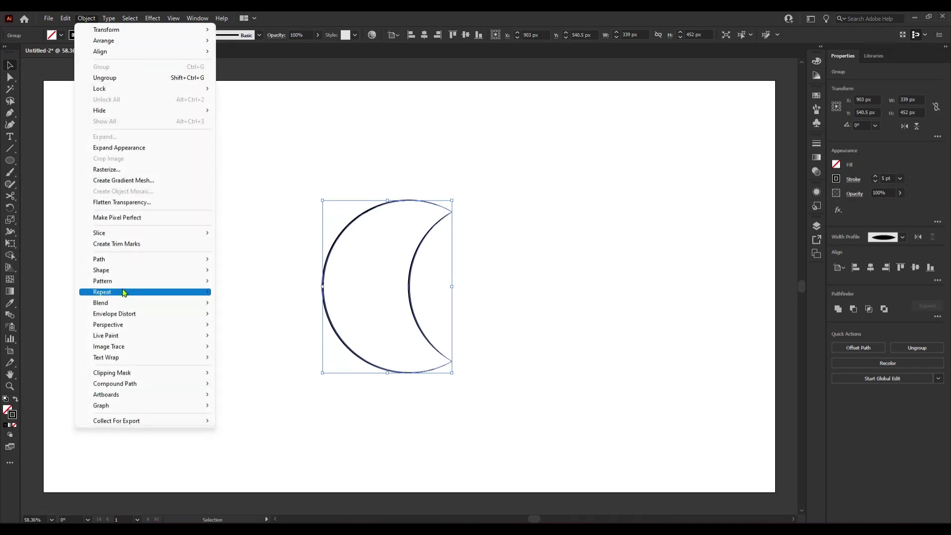
mouse_move(128, 303)
left_click(251, 303)
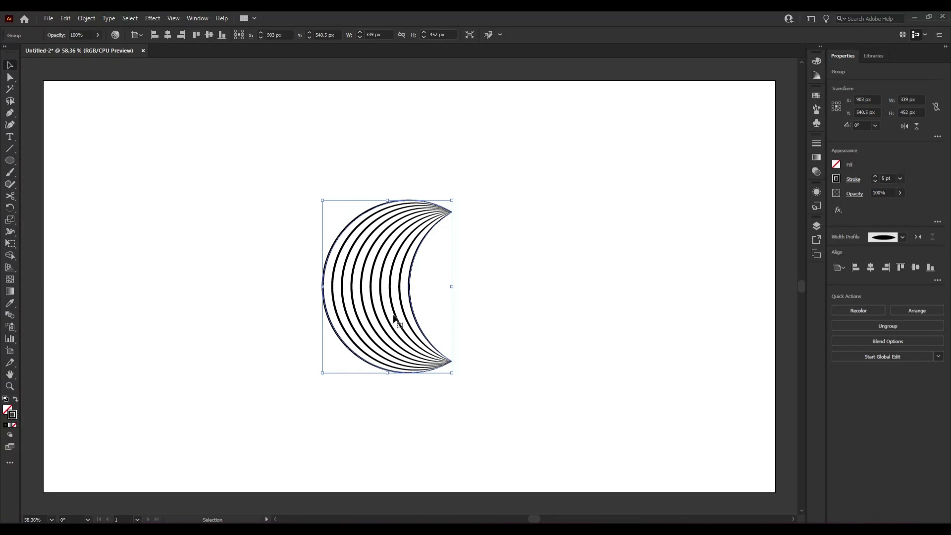
Apply a linear gradient to the blended arcs' stroke and change its black end stop to yellow
left_click(816, 158)
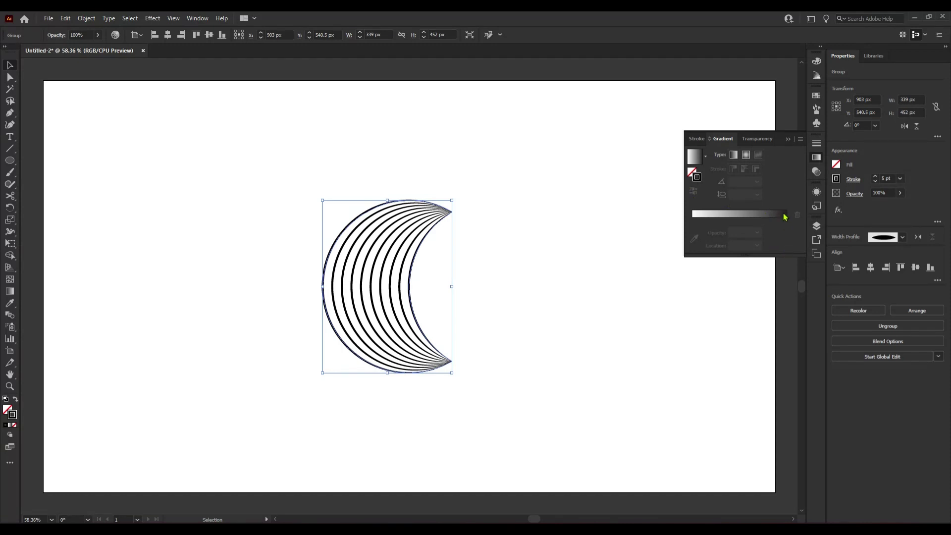
left_click(785, 217)
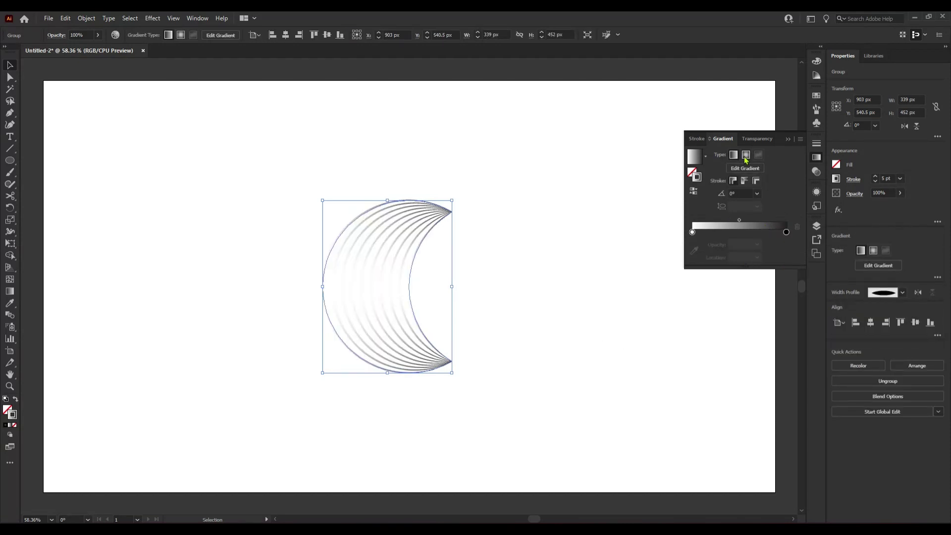
double_click(786, 232)
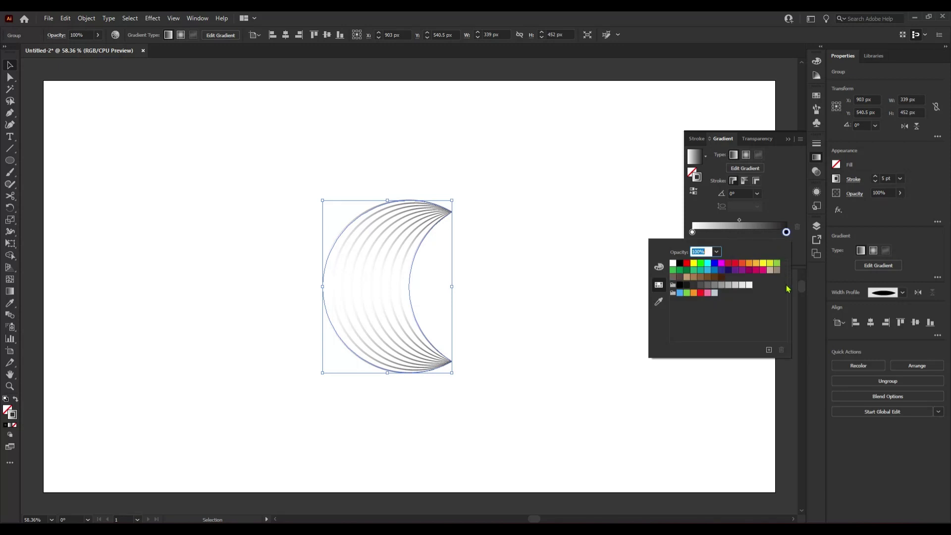
left_click(694, 263)
Change the stroke gradient's white start stop to magenta and close the gradient settings
left_click(693, 232)
double_click(693, 232)
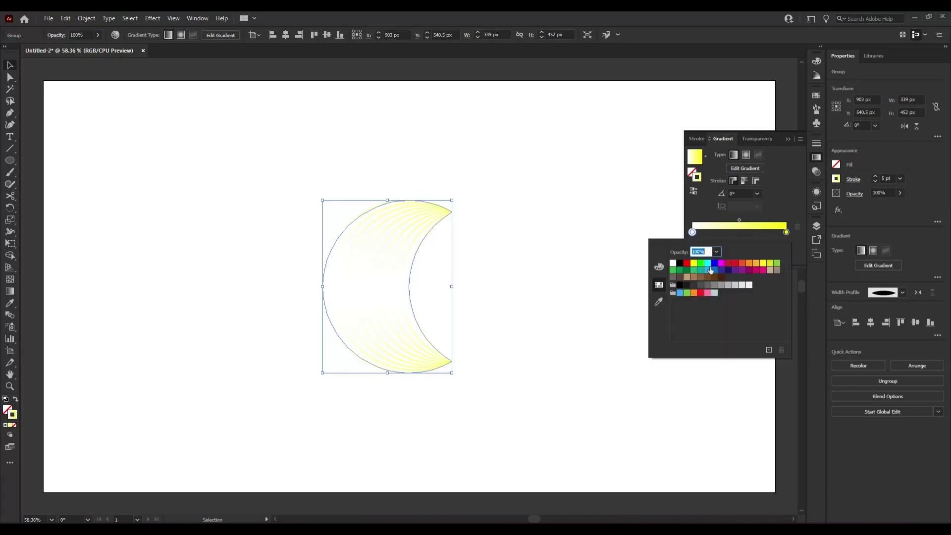
left_click(762, 270)
left_click(484, 270)
left_click(484, 269)
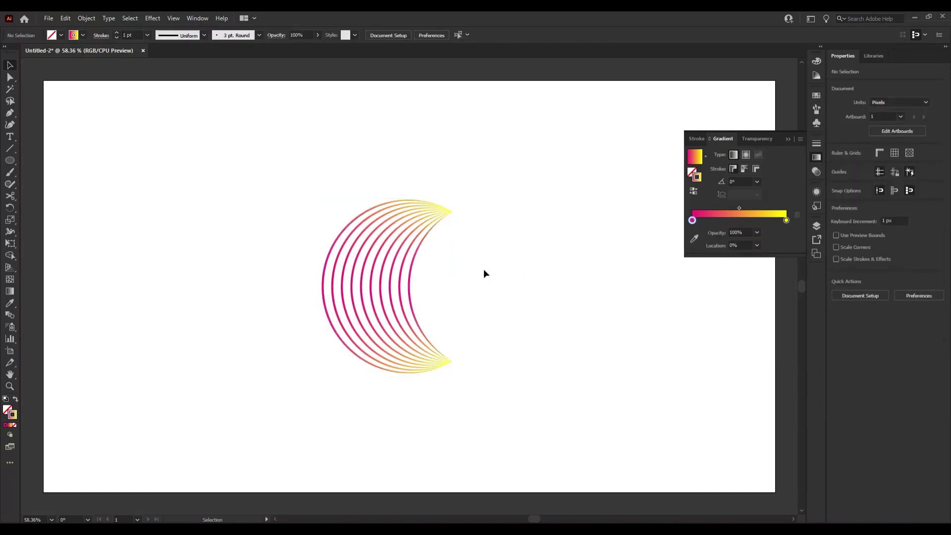
left_click(792, 140)
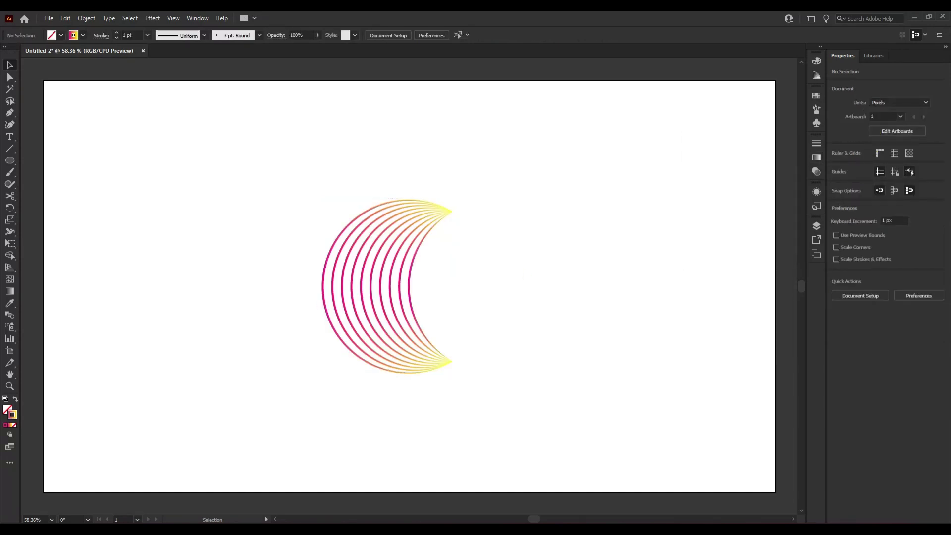
Move the blended crescent to X 769 px, Y 367.5 px and paste a copy of it in place
left_click_drag(314, 311, 495, 377)
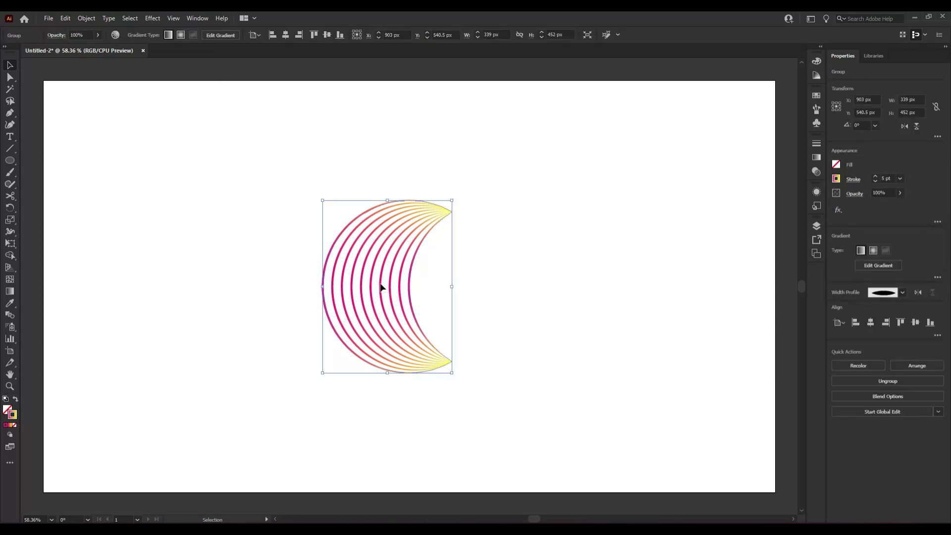
left_click_drag(380, 286, 326, 217)
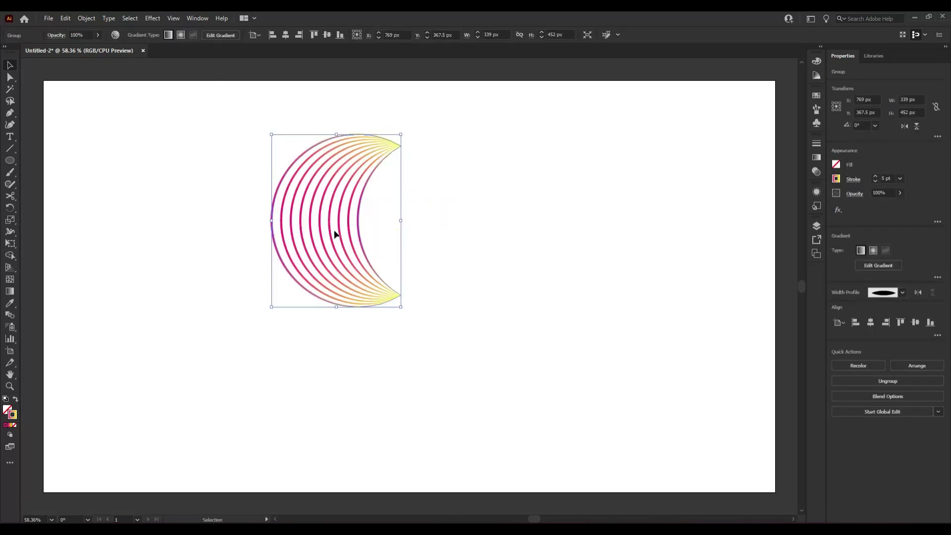
left_click(65, 19)
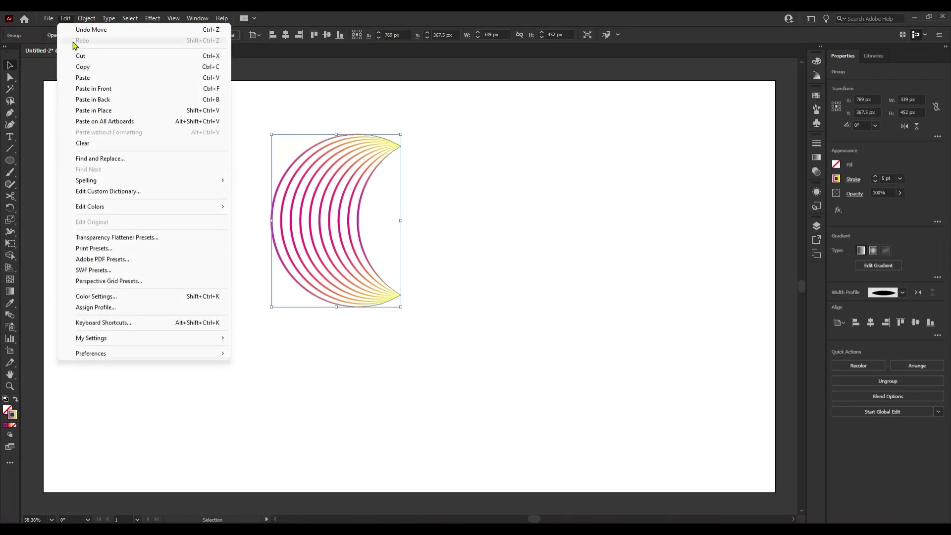
left_click(107, 67)
left_click(65, 19)
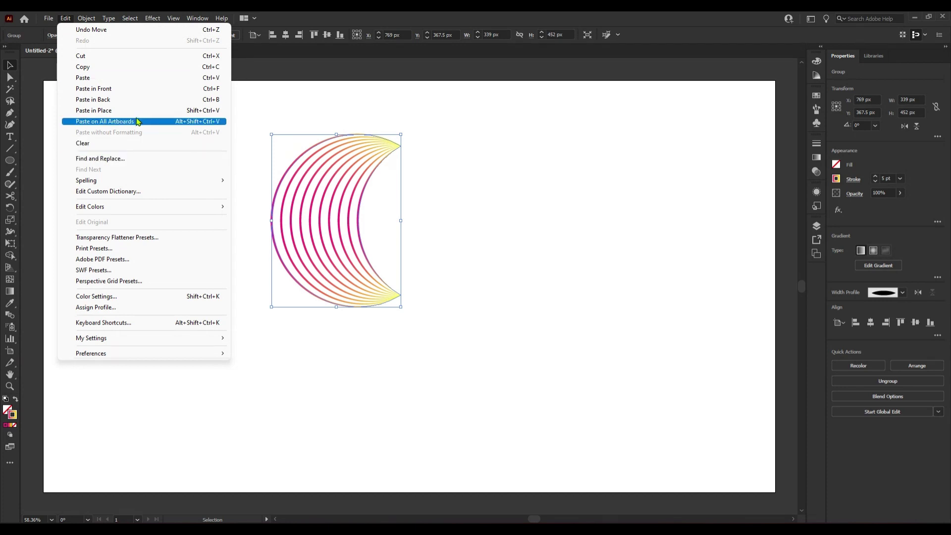
left_click(131, 111)
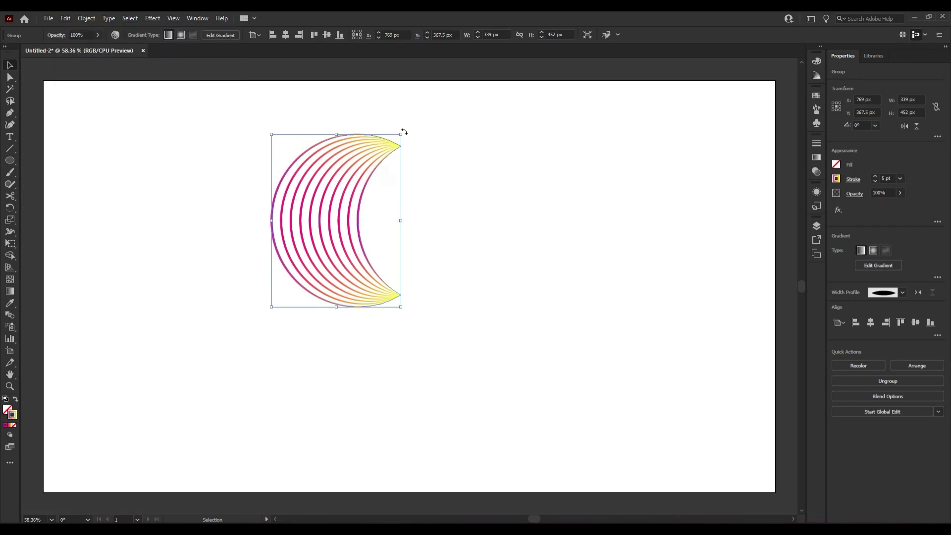
Rotate the pasted crescent 90° clockwise and place it beside the first, overlapping its inner curve, at about X 1051 px, Y 303.5 px
left_click_drag(404, 132, 481, 275)
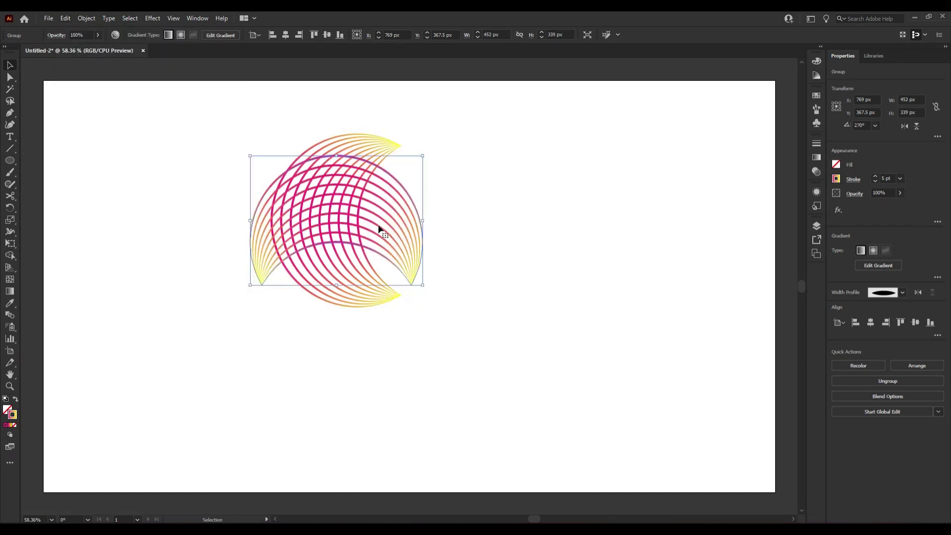
left_click_drag(376, 226, 485, 199)
left_click(536, 287)
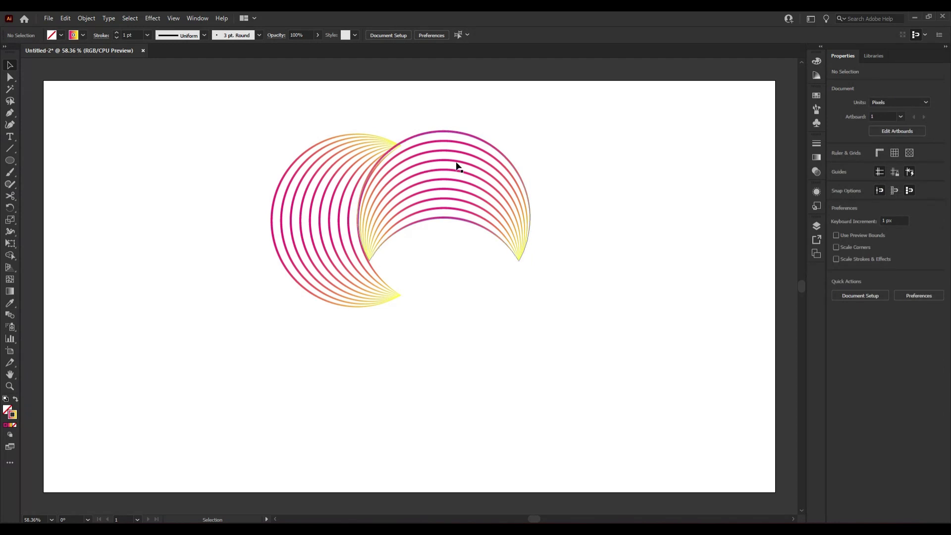
left_click_drag(464, 169, 464, 175)
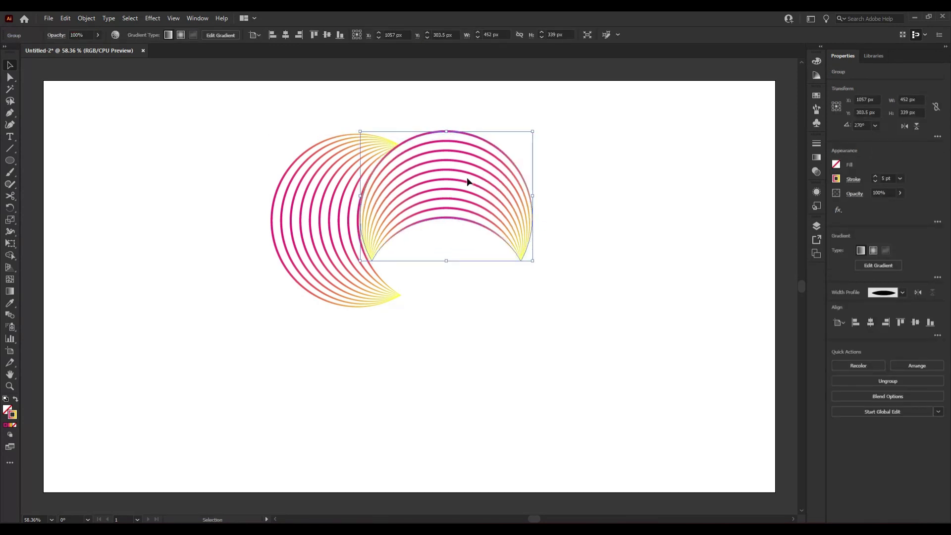
left_click_drag(470, 225, 469, 221)
left_click(483, 347)
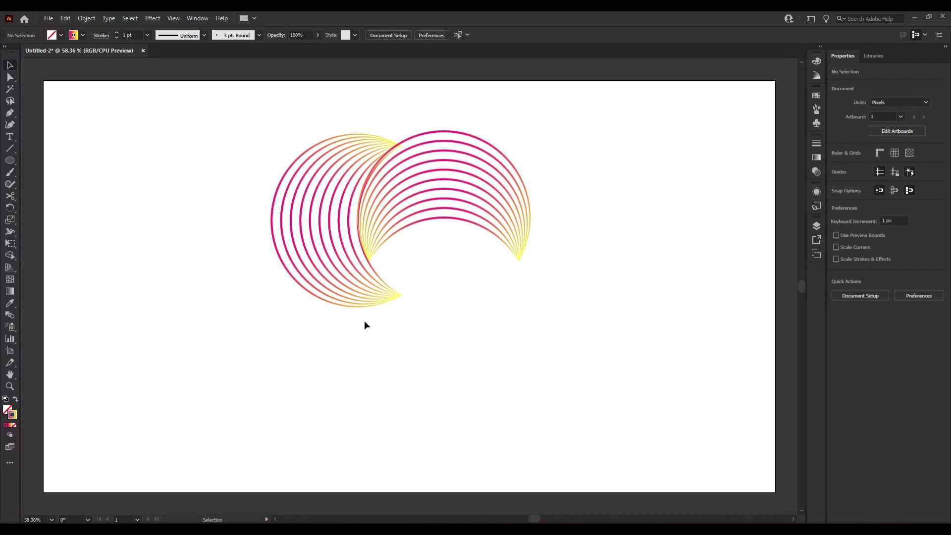
Nudge the second crescent to X 1054 px, Y 311.5 px so its edge follows the first crescent's inner arc
left_click(494, 147)
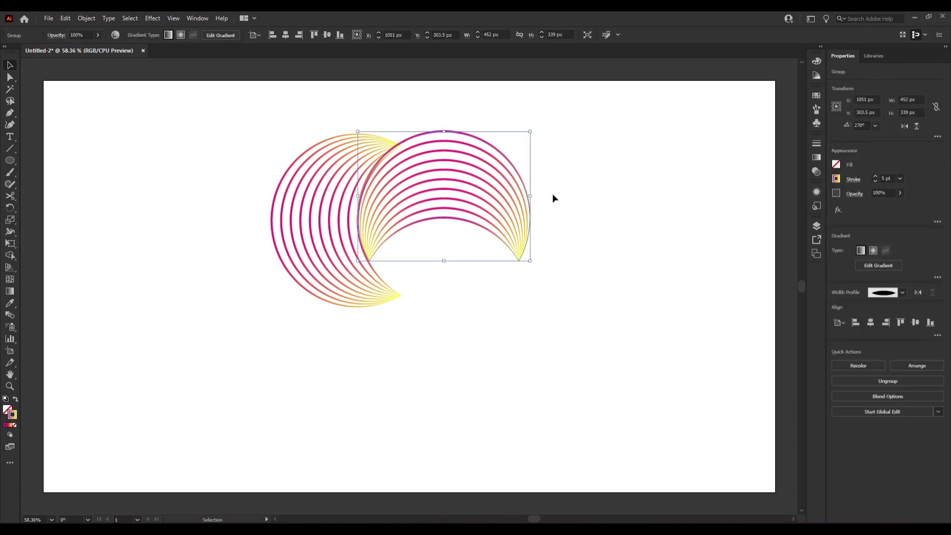
key("Down")
key("Down")
key("Down")
key("Down")
key("Down")
key("Down")
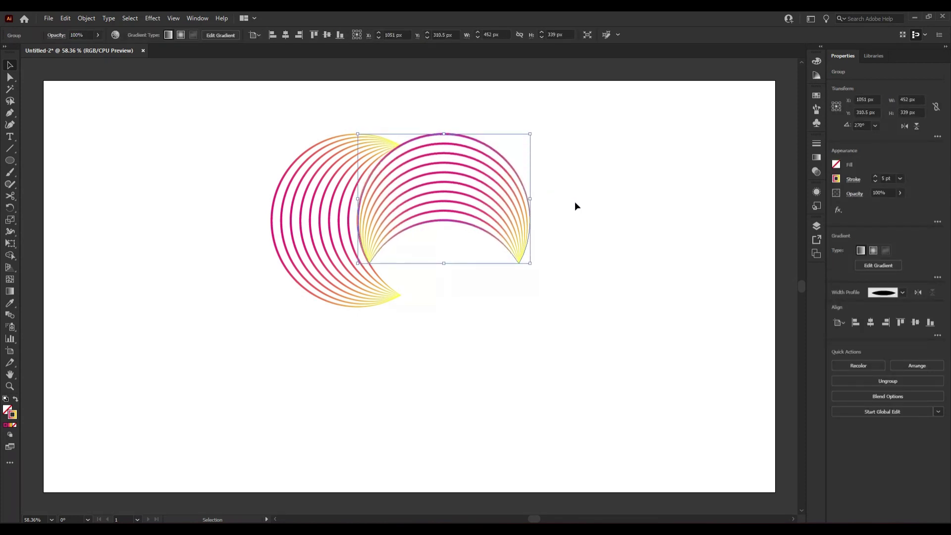
key("Down")
left_click(576, 206)
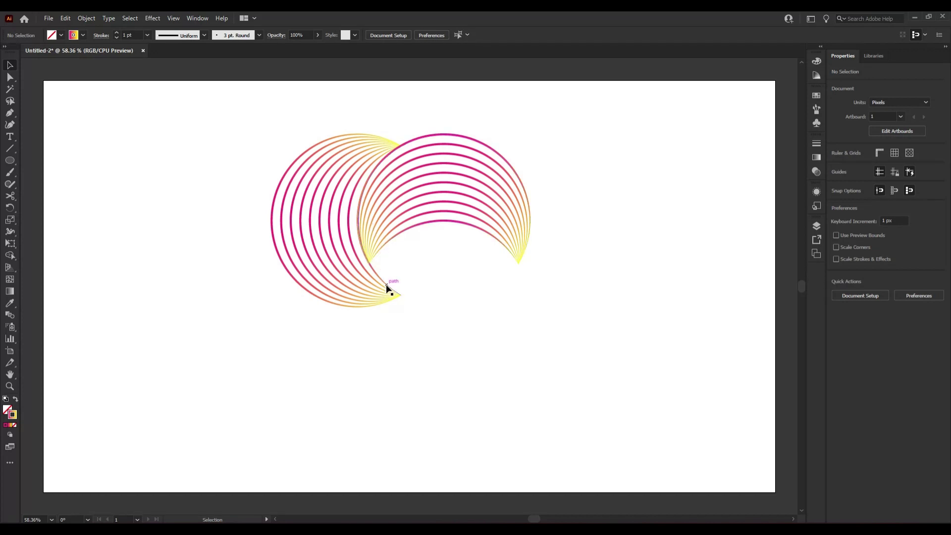
left_click(494, 238)
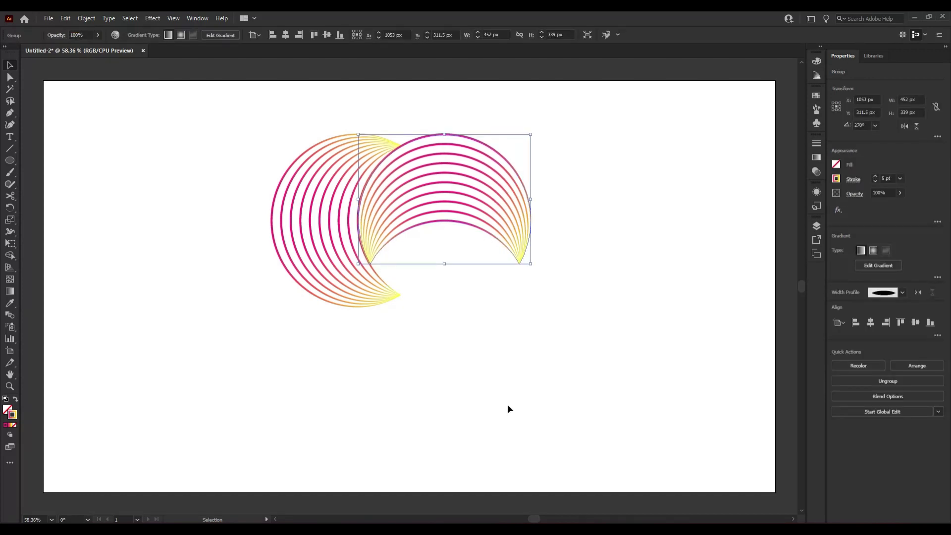
left_click(505, 402)
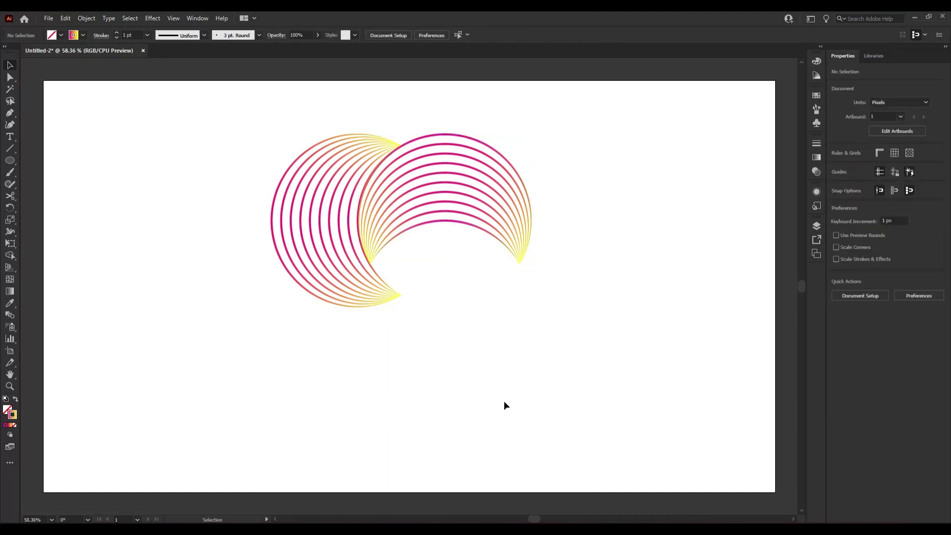
left_click(407, 238)
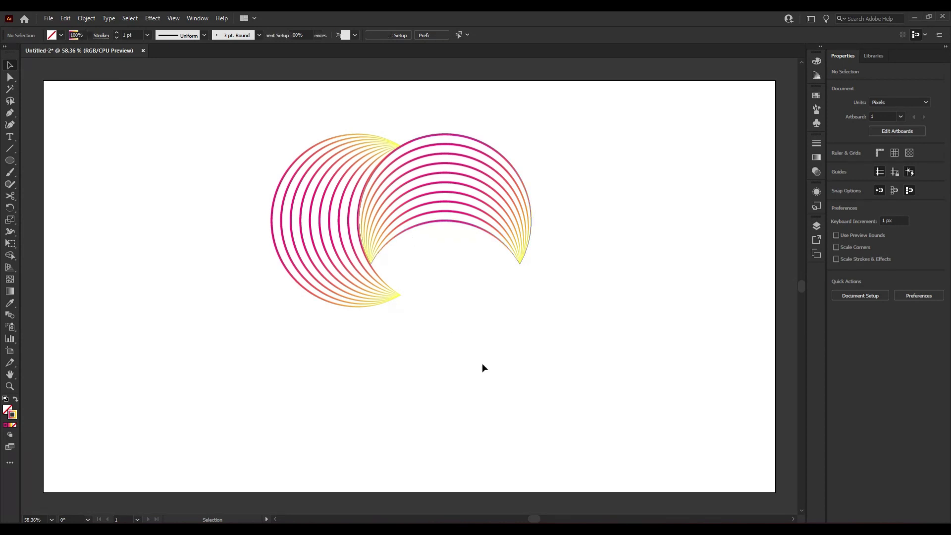
Copy the second crescent and paste the duplicate in place
left_click(61, 17)
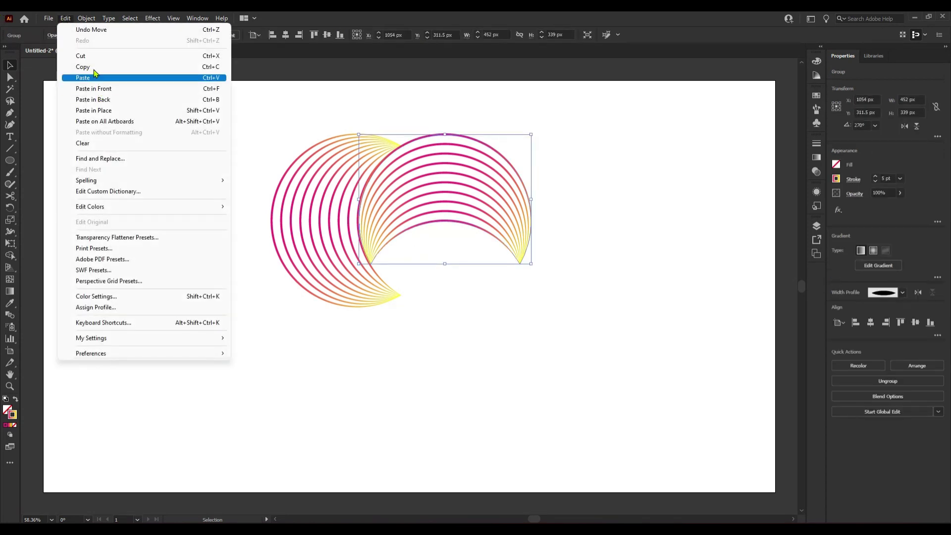
left_click(85, 66)
left_click(62, 17)
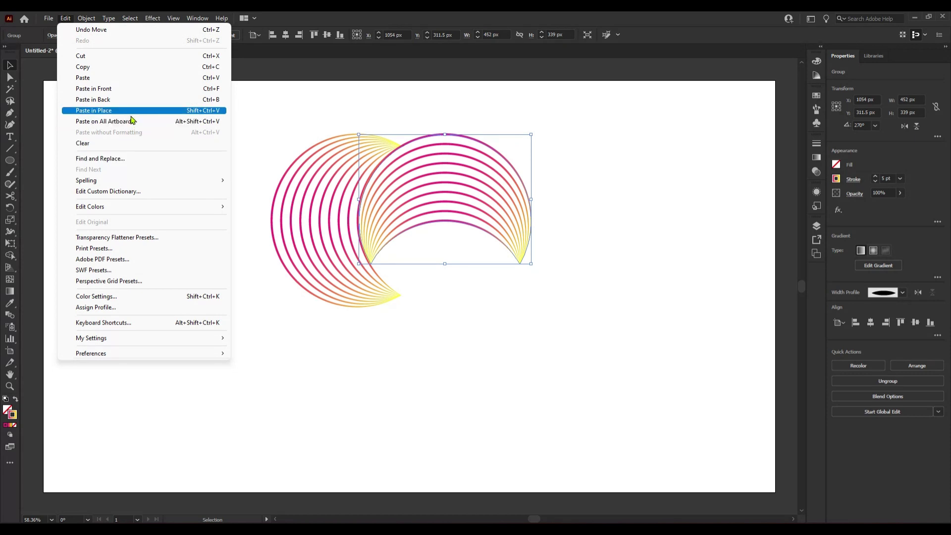
left_click(94, 111)
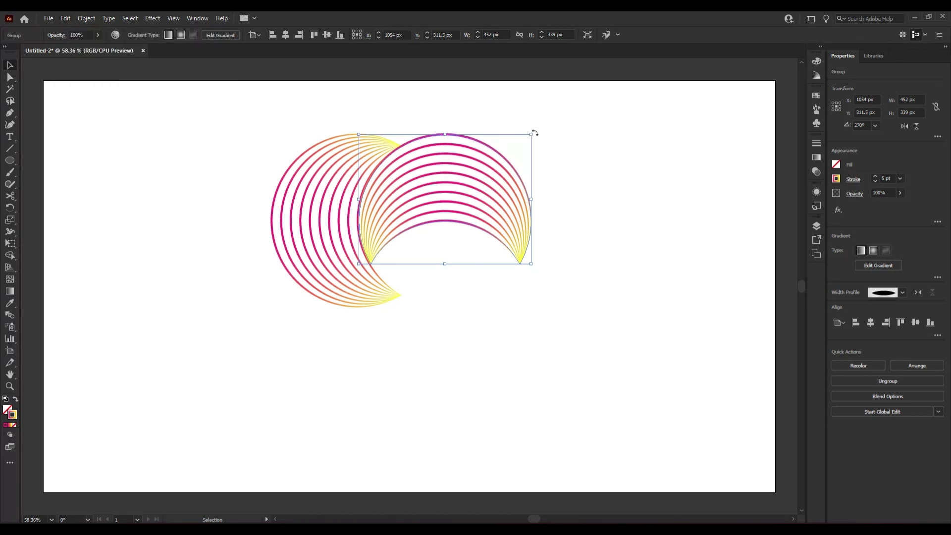
Rotate the new copy 90° clockwise and move it below the second crescent, at about X 1116 px, Y 593.5 px
left_click_drag(535, 133, 524, 297)
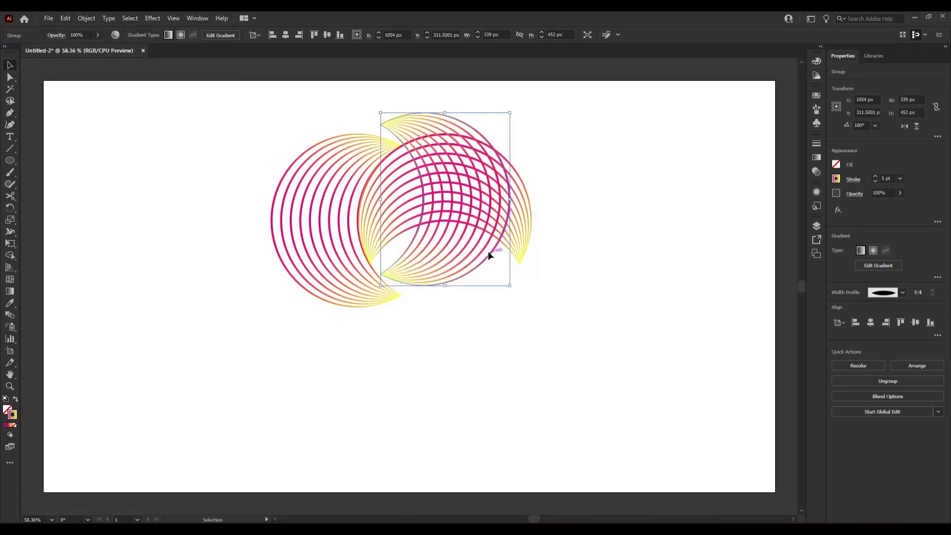
left_click_drag(488, 251, 512, 370)
left_click_drag(512, 367, 511, 367)
left_click(568, 377)
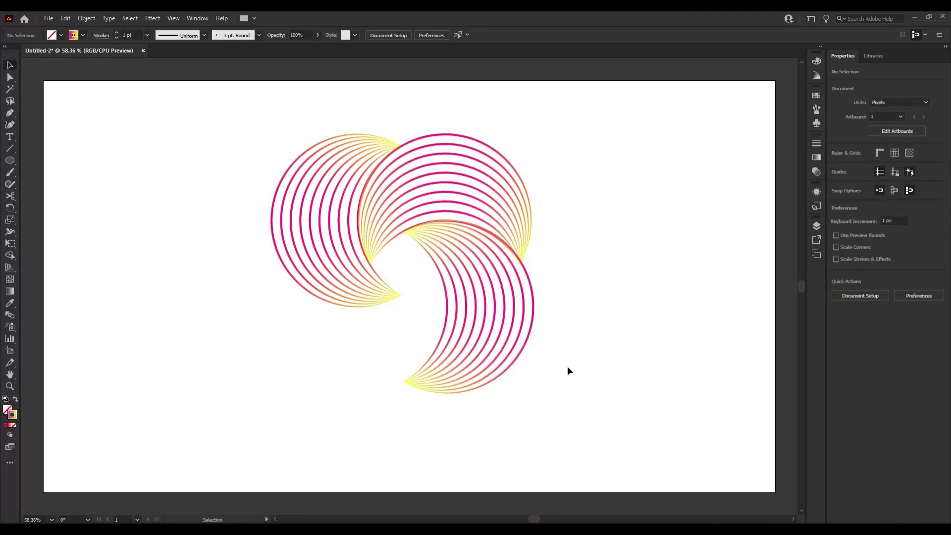
Nudge the third crescent to X 1109 px, Y 597.5 px so its outer arc meets the second crescent's inner arc
left_click(525, 352)
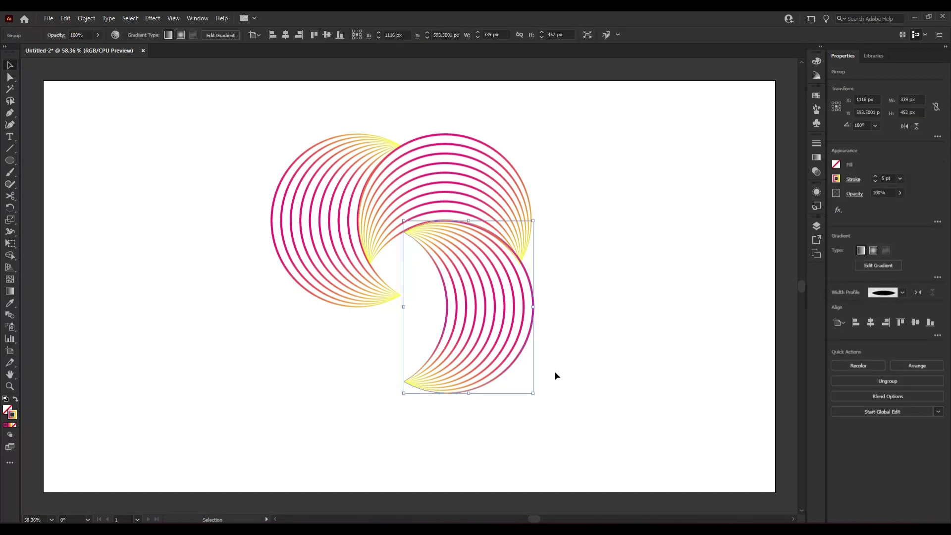
key("Left")
key("Left")
key("Left")
key("Left")
key("Left")
key("Left")
key("Left")
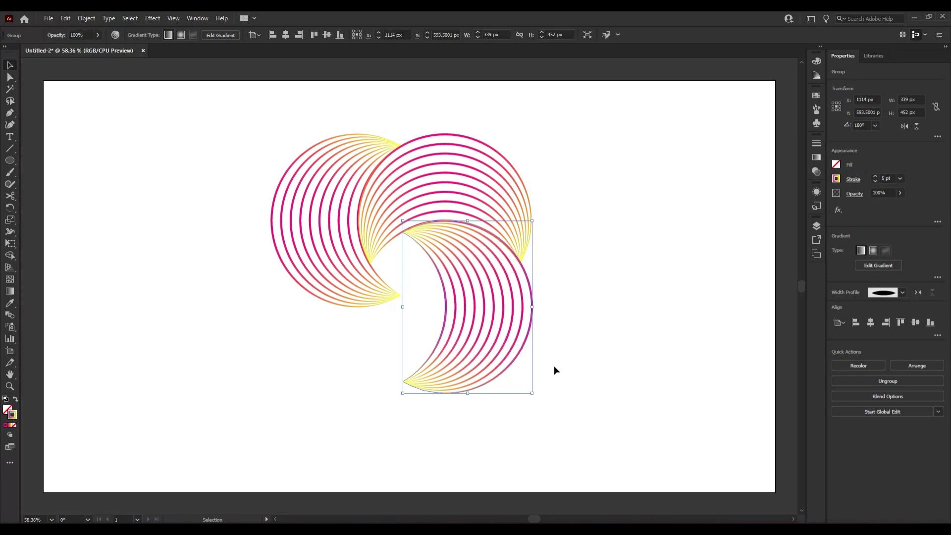
key("Down")
key("Down")
key("Down")
key("Down")
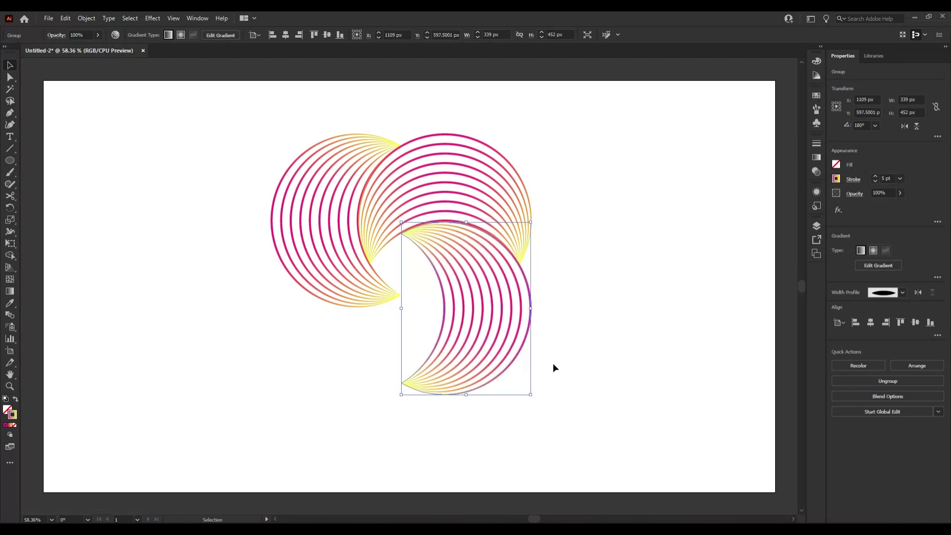
left_click(553, 367)
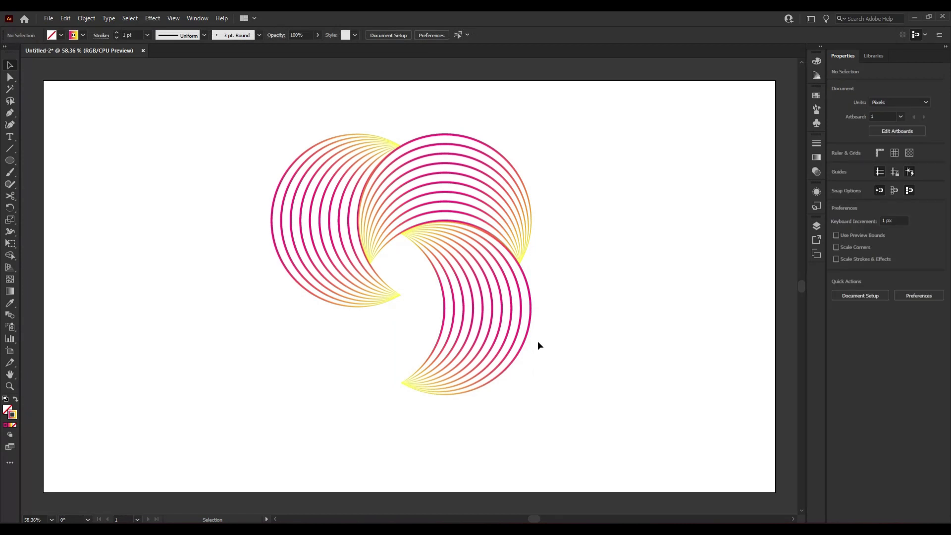
Copy the third crescent and paste the duplicate in place
left_click(527, 333)
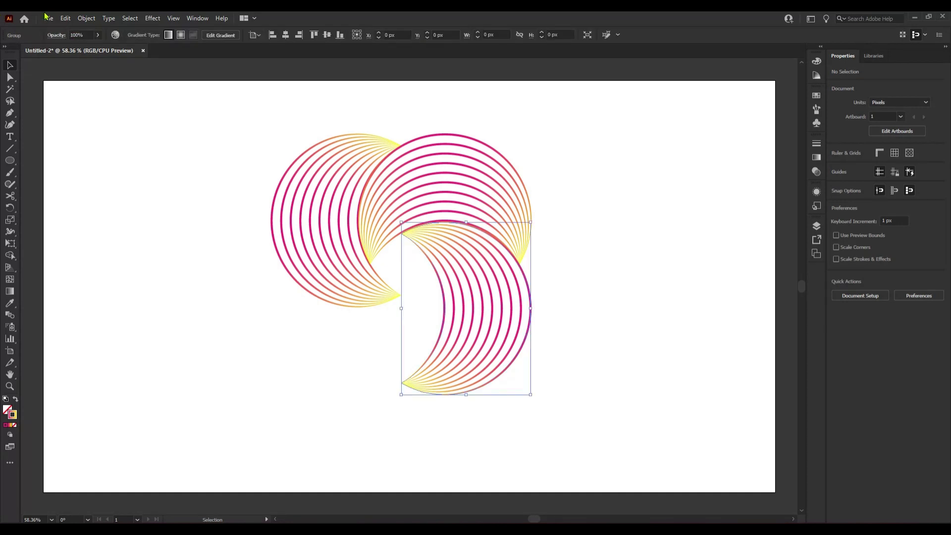
left_click(63, 18)
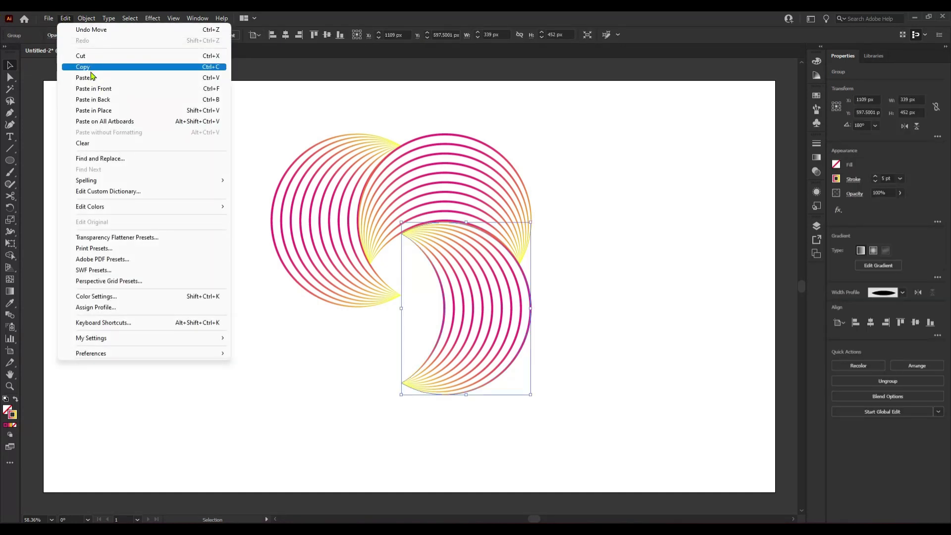
left_click(90, 68)
left_click(61, 18)
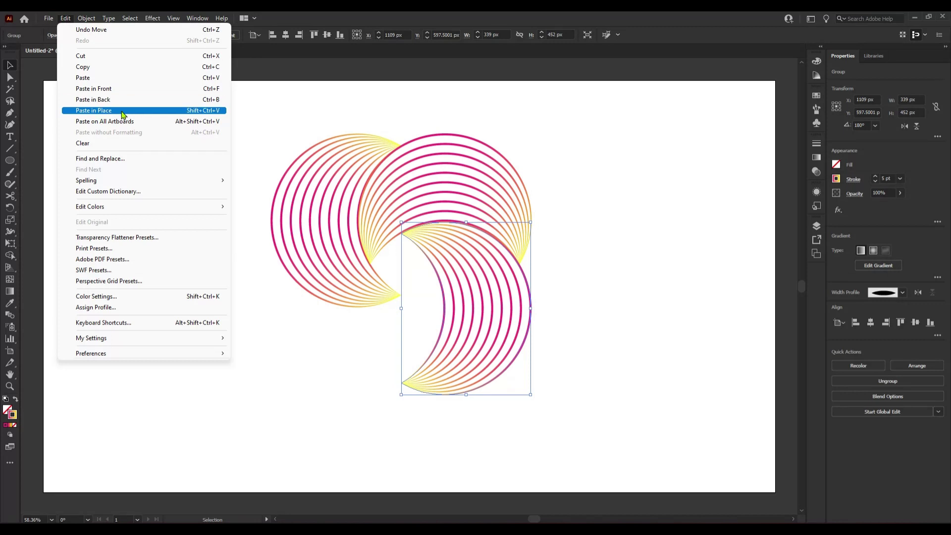
left_click(119, 111)
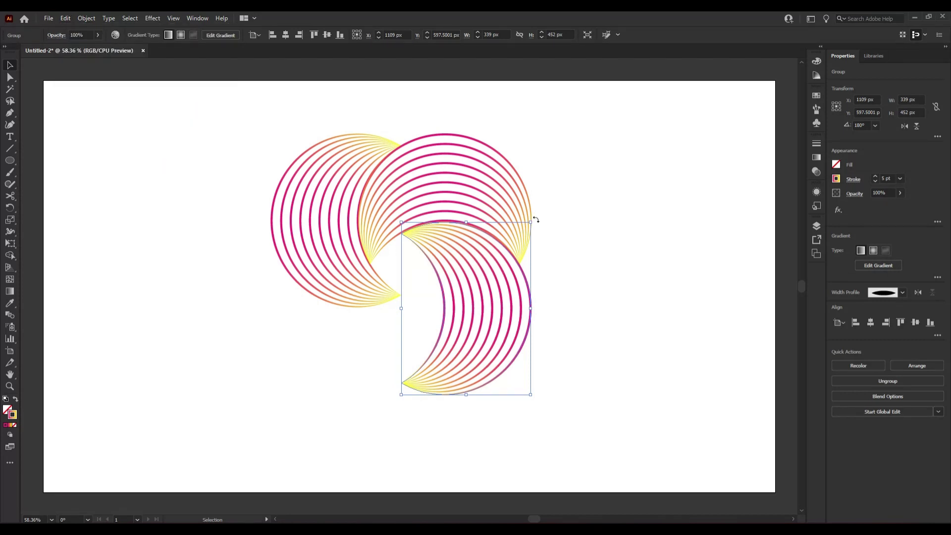
Rotate the fourth crescent 90° clockwise and position it at about X 823 px, Y 650.5 px to close the four-part ring
left_click_drag(532, 216, 320, 378)
left_click(629, 340)
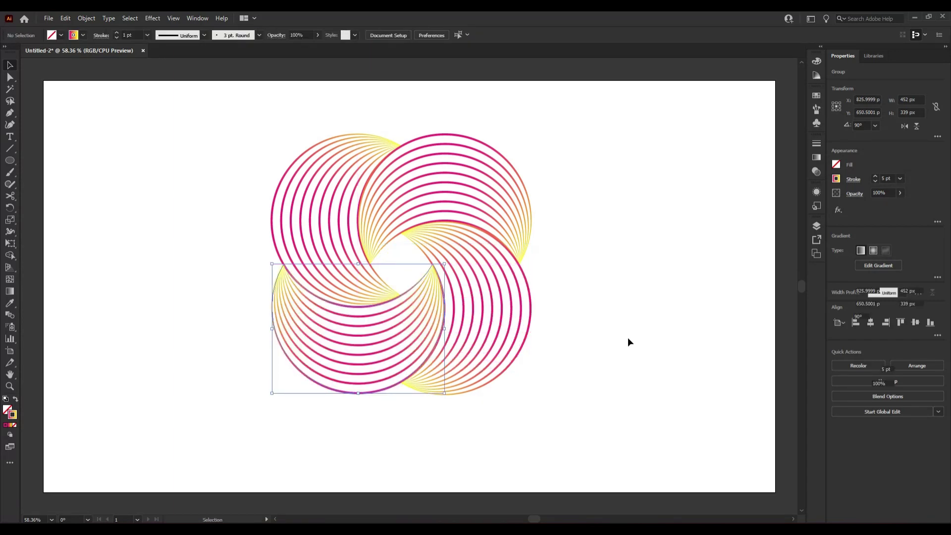
left_click(421, 333)
key("Left")
key("Left")
key("Left")
key("Left")
key("Left")
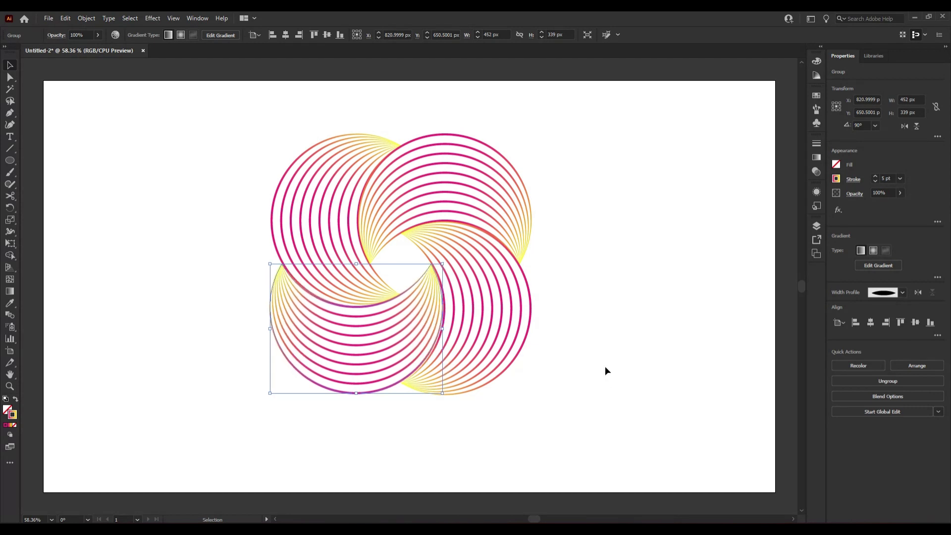
key("Right")
key("Right")
key("Right")
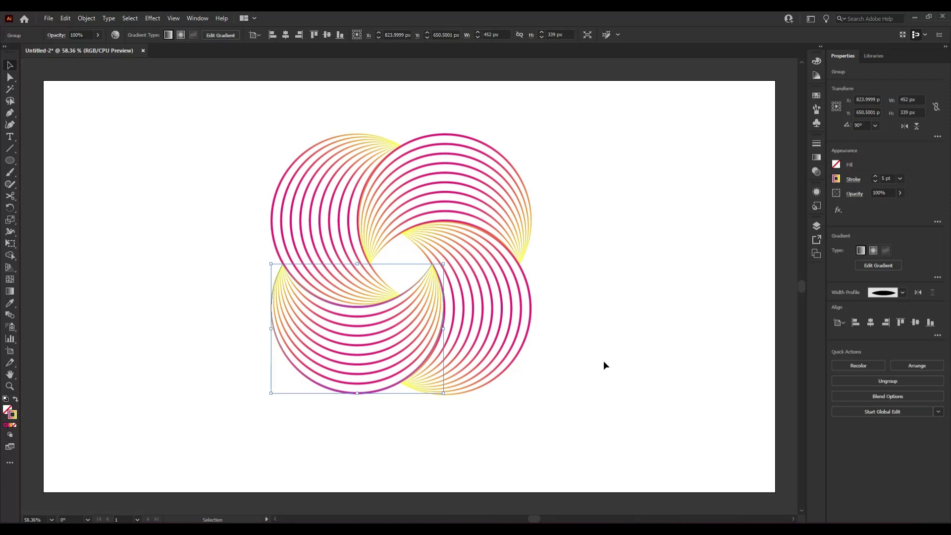
key("Left")
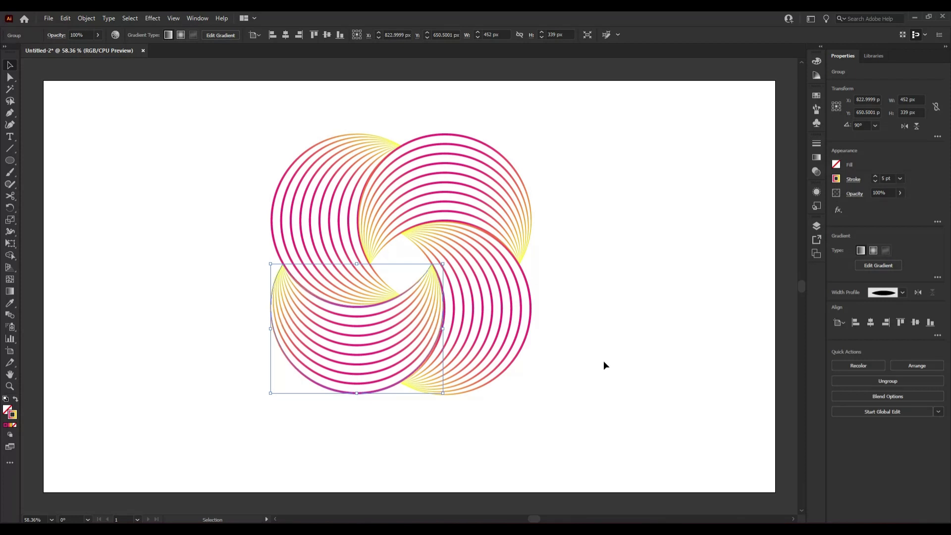
Group all four crescents of the ring and center the group horizontally and vertically on the artboard
left_click(604, 362)
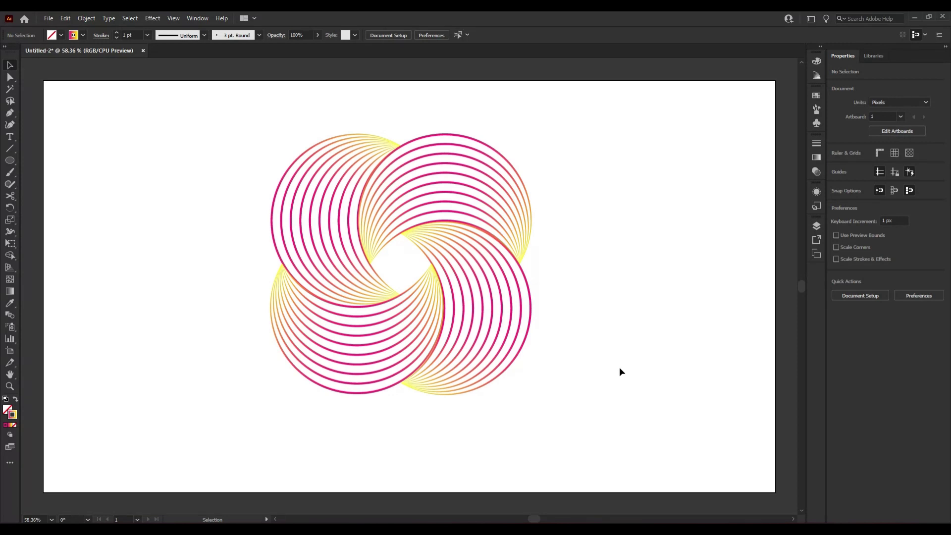
left_click_drag(219, 125, 556, 382)
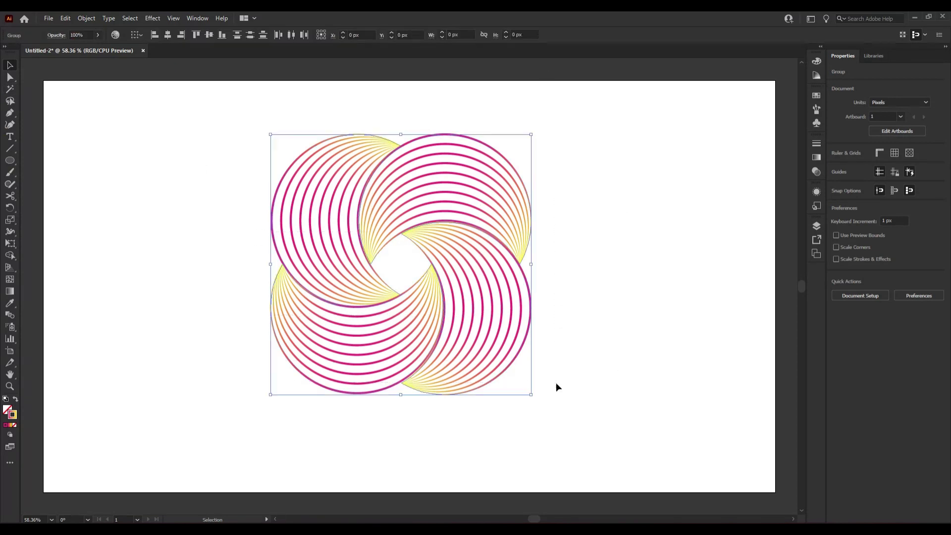
right_click(427, 278)
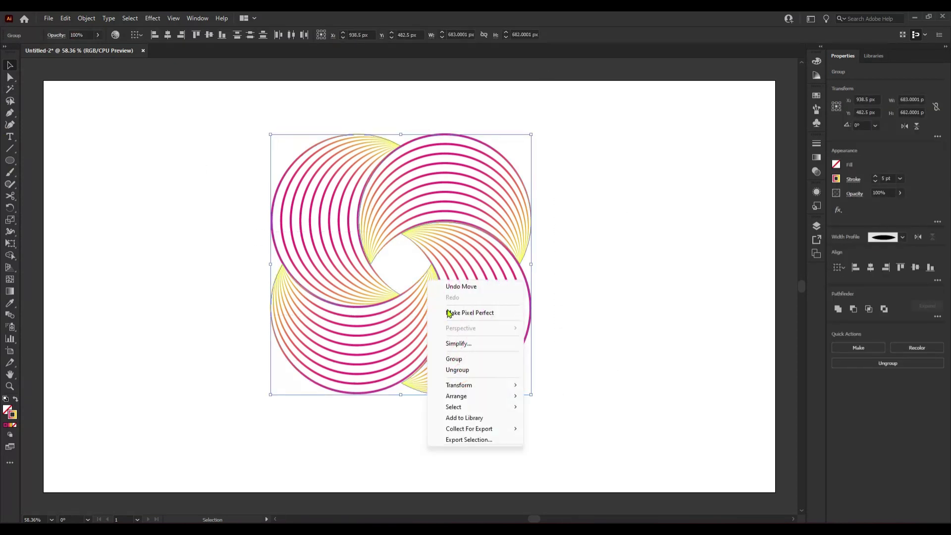
left_click(478, 358)
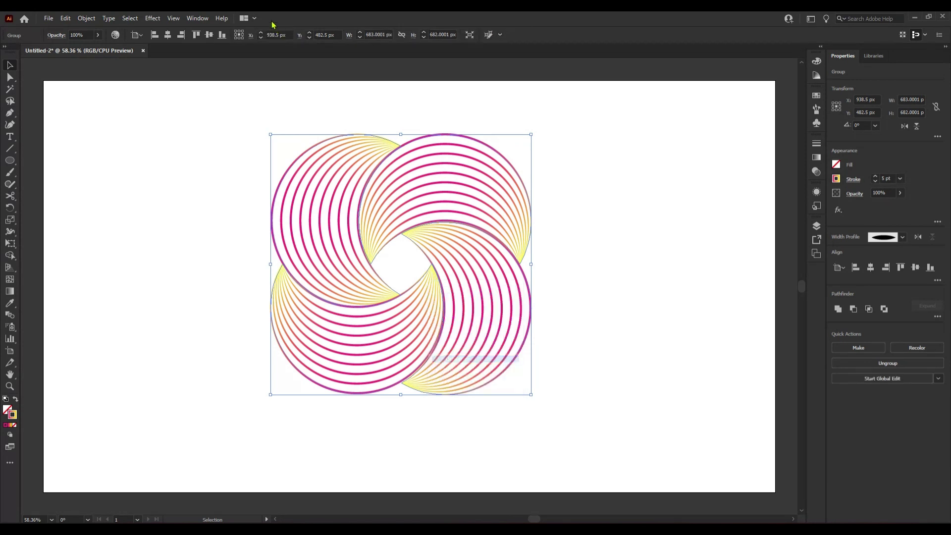
left_click(168, 34)
left_click(213, 37)
left_click(176, 192)
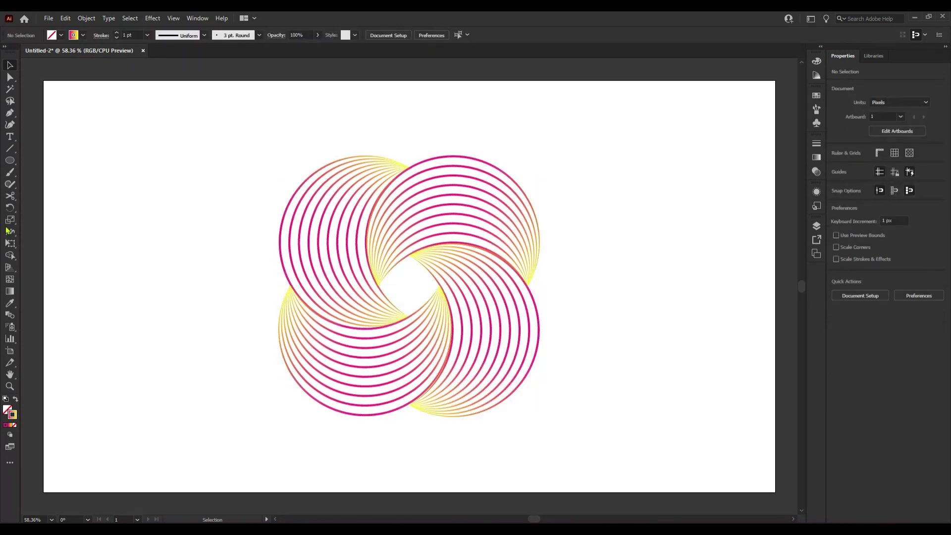
Draw a 1920 × 1080 px rectangle with black fill and no stroke covering the whole artboard
left_click_drag(10, 169, 49, 160)
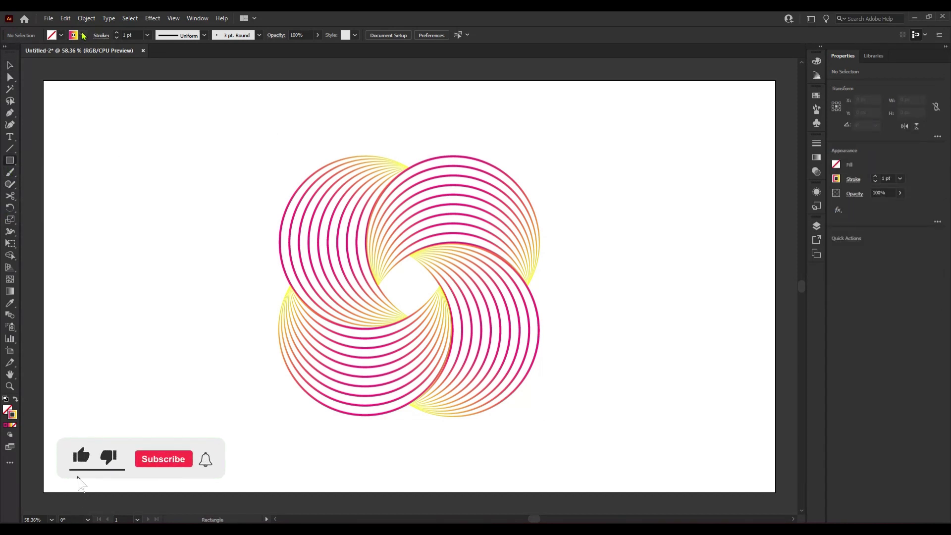
left_click(82, 35)
left_click(7, 52)
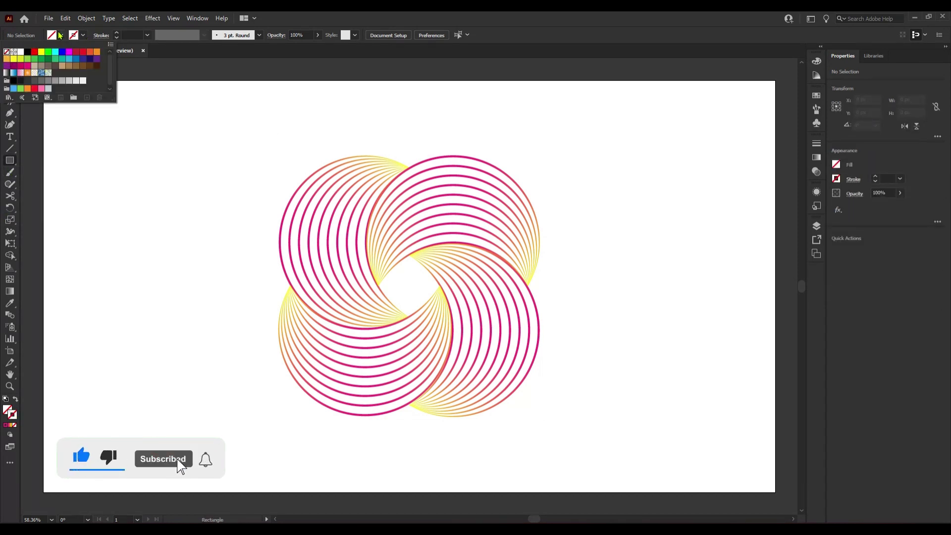
left_click(27, 52)
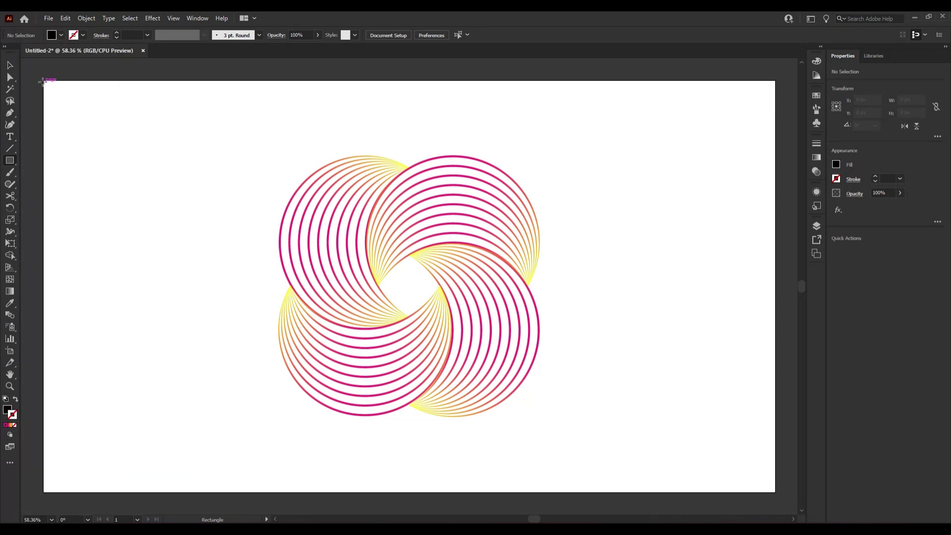
left_click_drag(42, 82, 775, 491)
Send the black rectangle to the back, behind the line-art ring, and deselect it
left_click(9, 65)
right_click(143, 182)
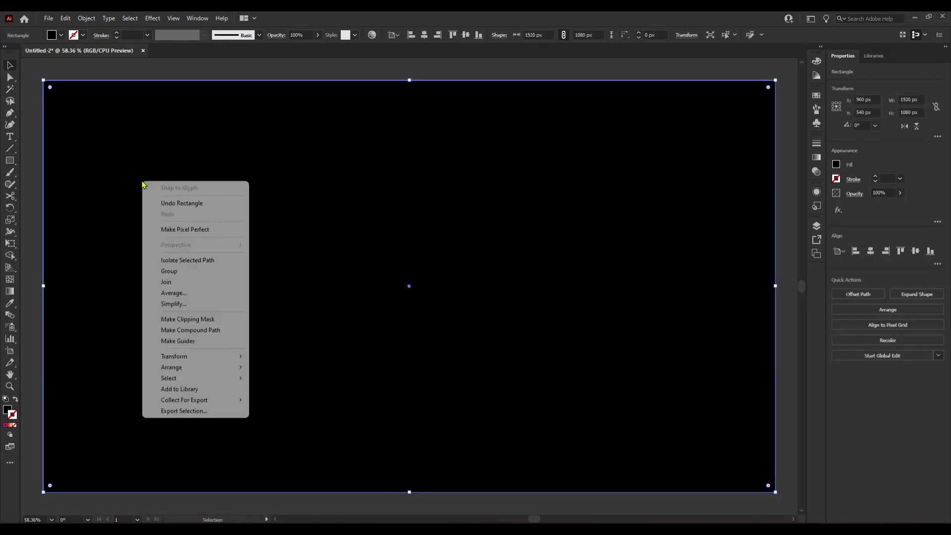
mouse_move(225, 369)
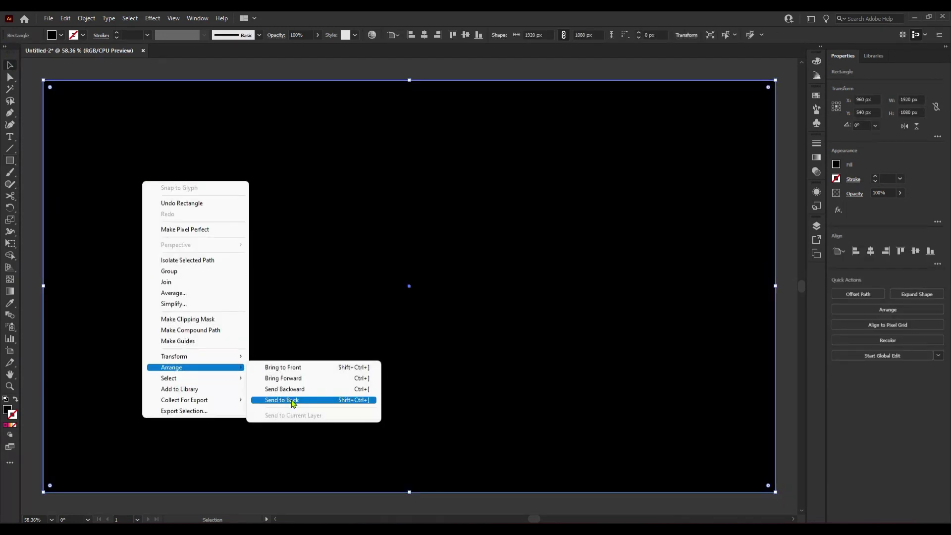
left_click(277, 400)
left_click(31, 154)
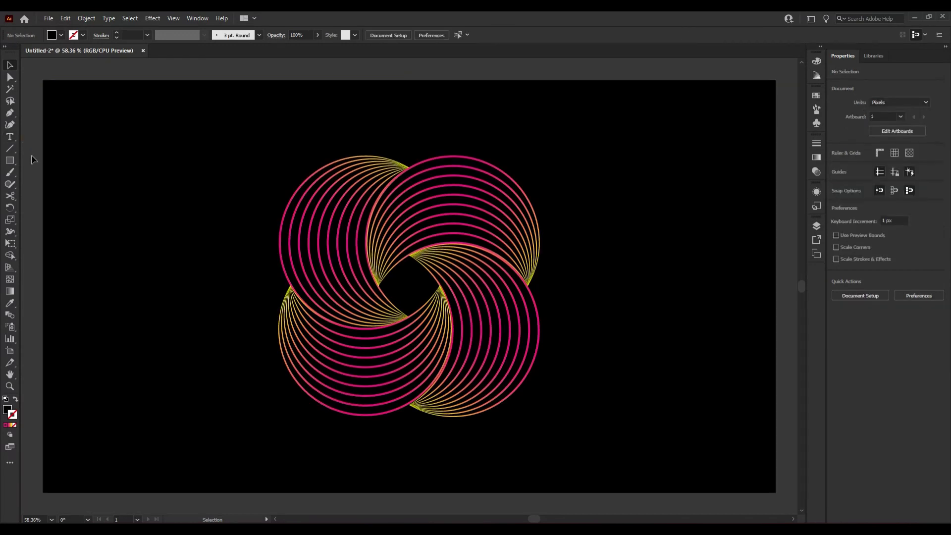